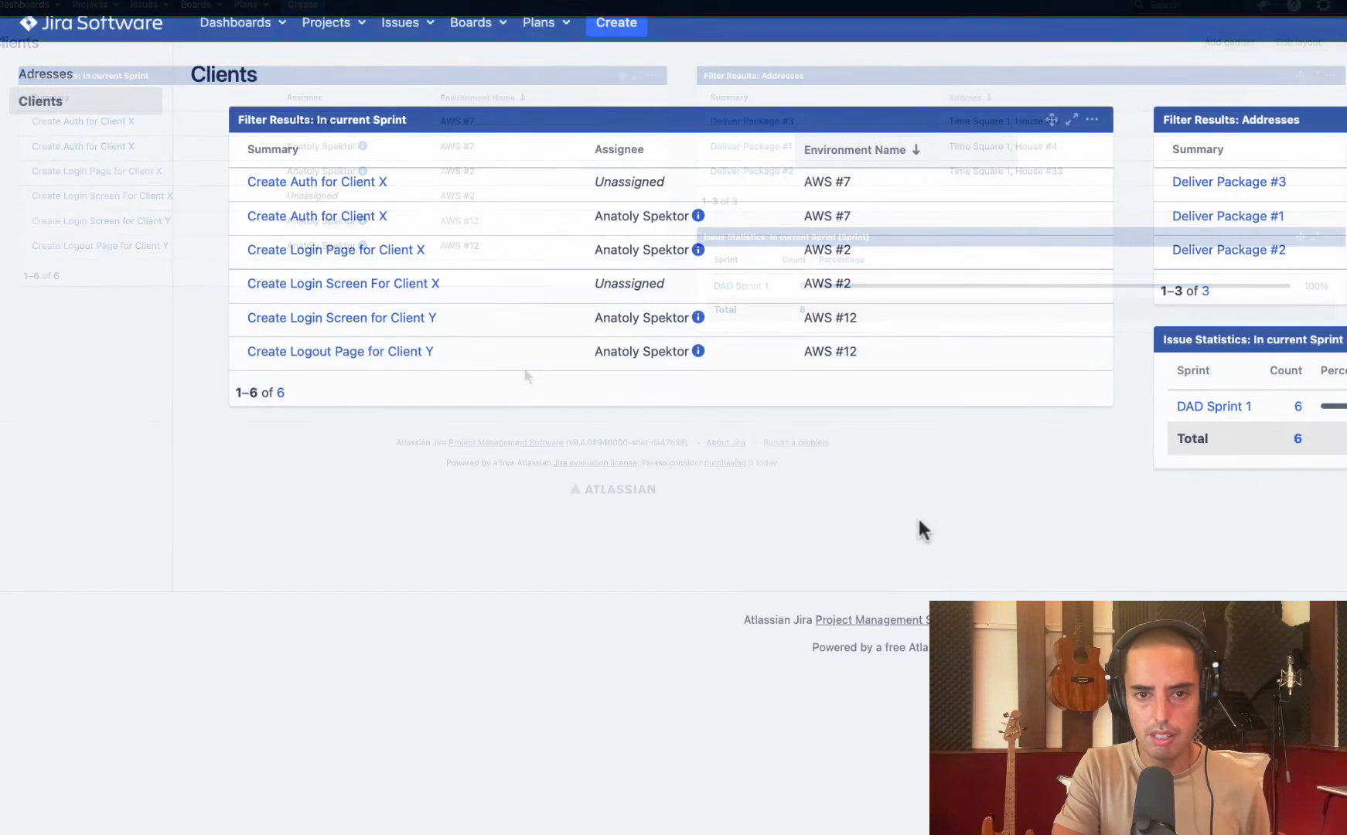
# - Toggle the sort direction of the Environment Name column and the Address column on the Clients dashboard to examine their ordering
pyautogui.click(916, 151)
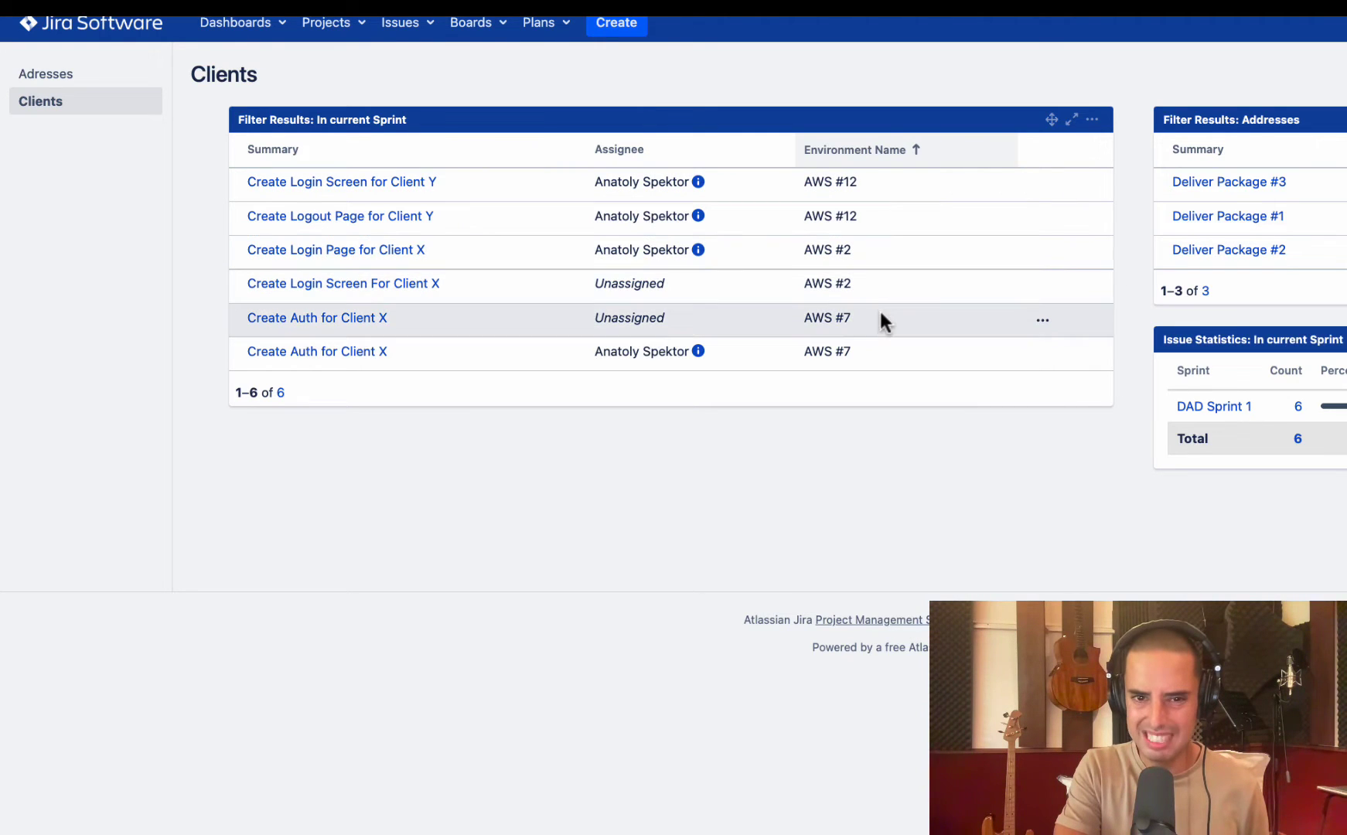
pyautogui.click(911, 162)
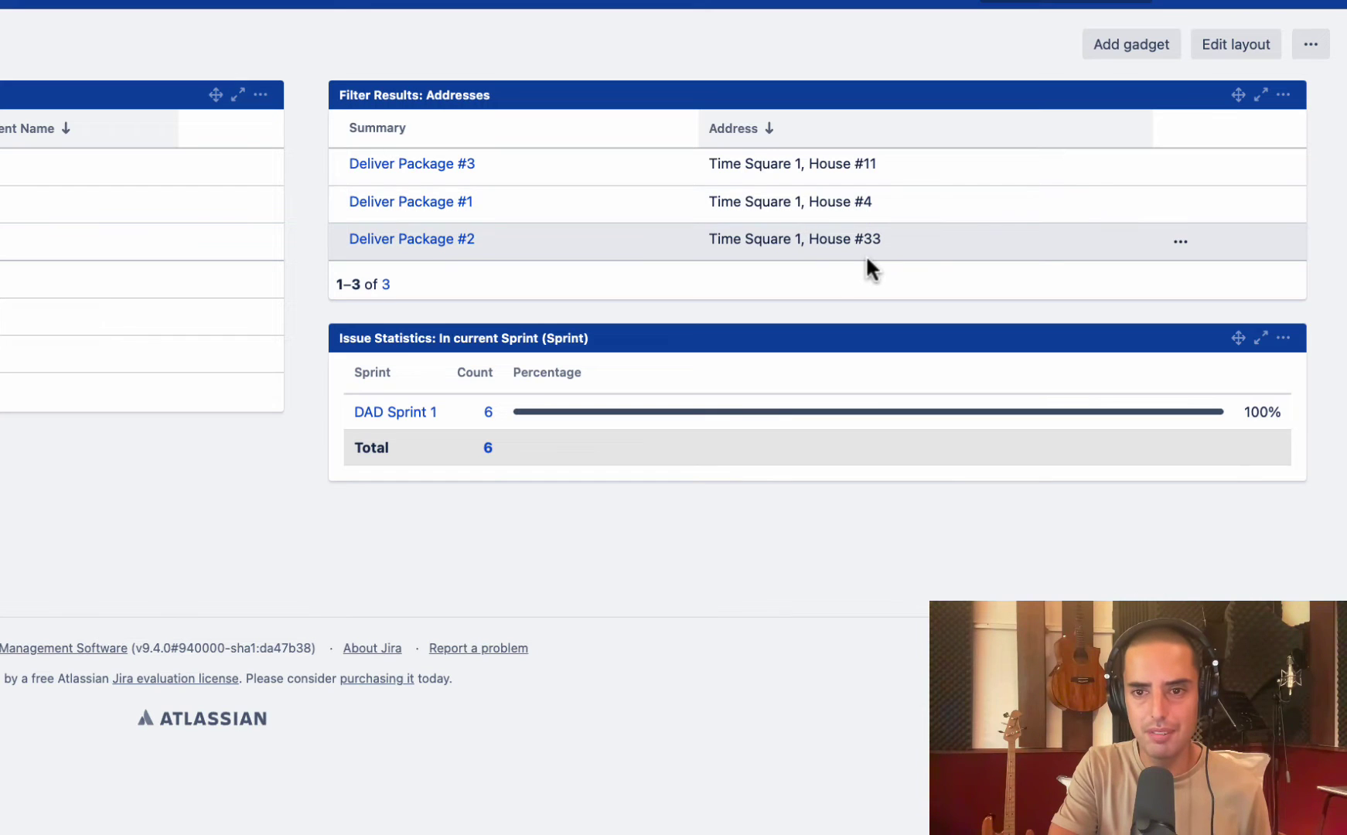
pyautogui.click(807, 130)
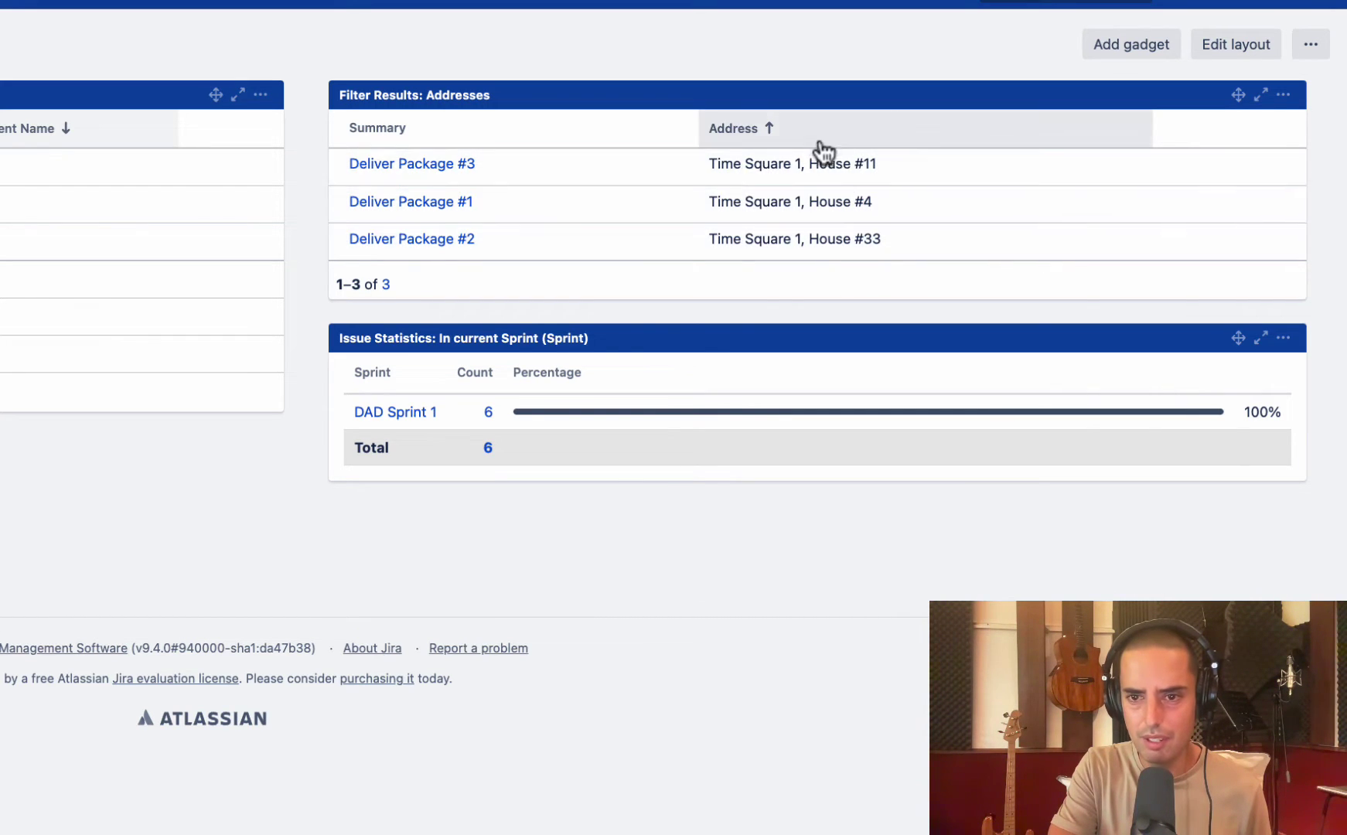
pyautogui.click(818, 140)
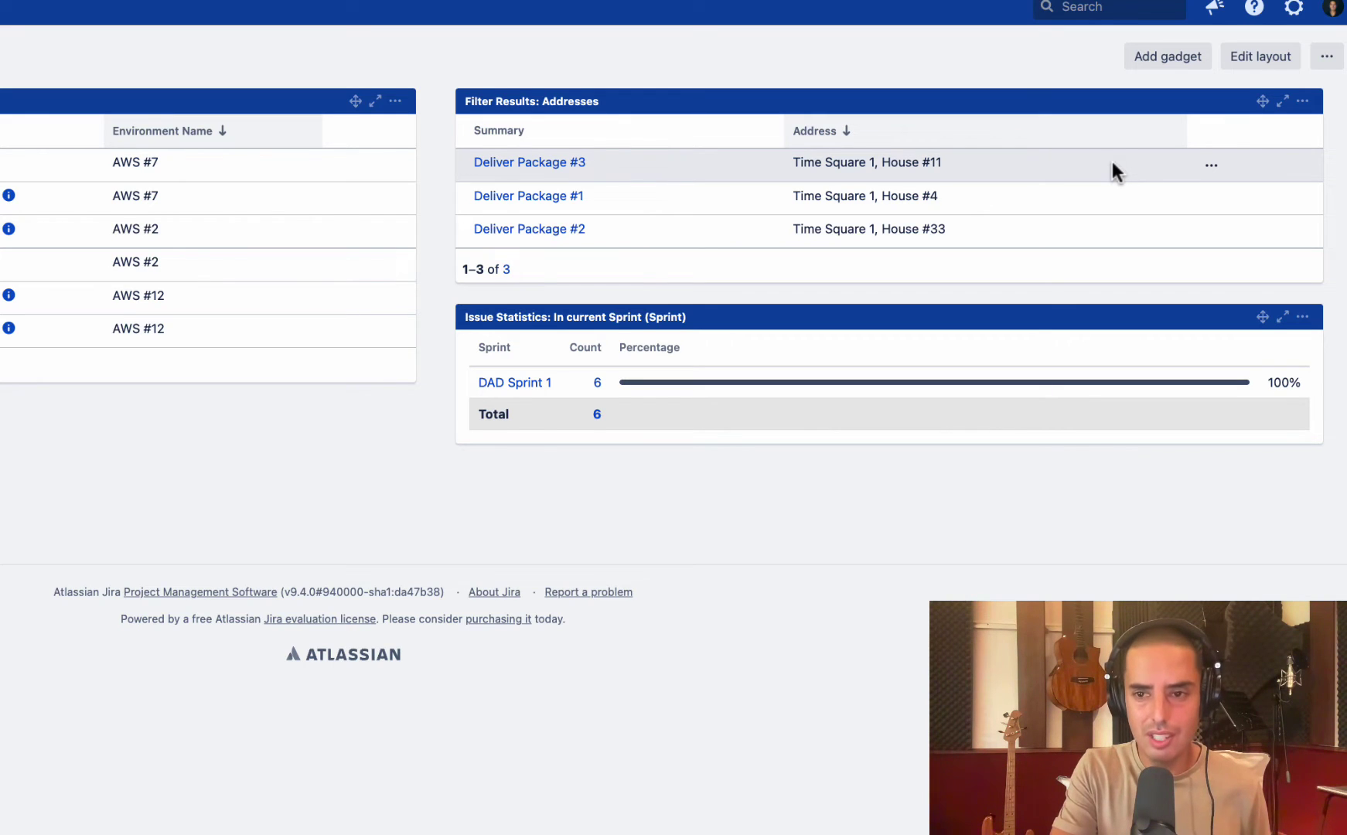
# - Open app management in Jira administration and confirm administrator access with the account password
pyautogui.click(1292, 9)
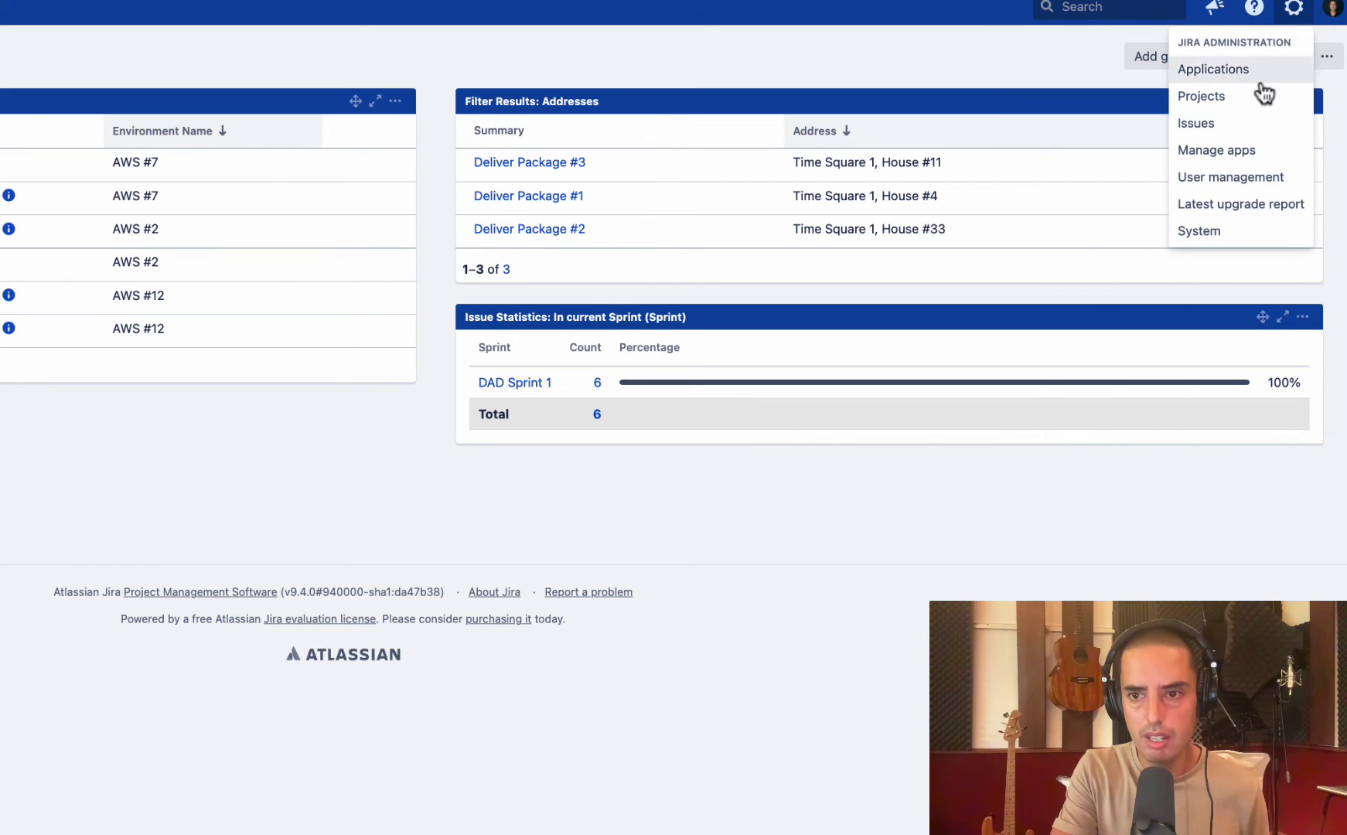
pyautogui.click(1246, 154)
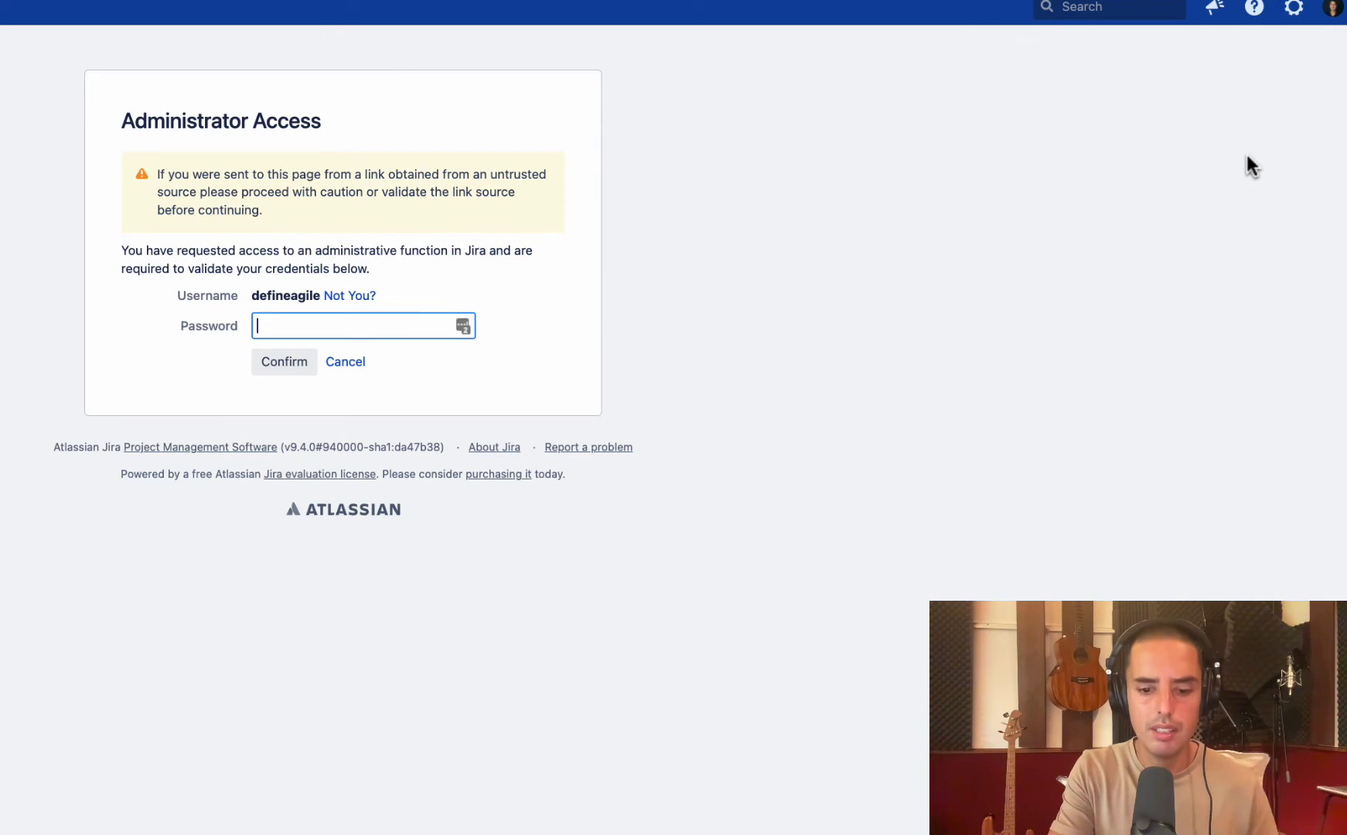
pyautogui.write('•••••••••')
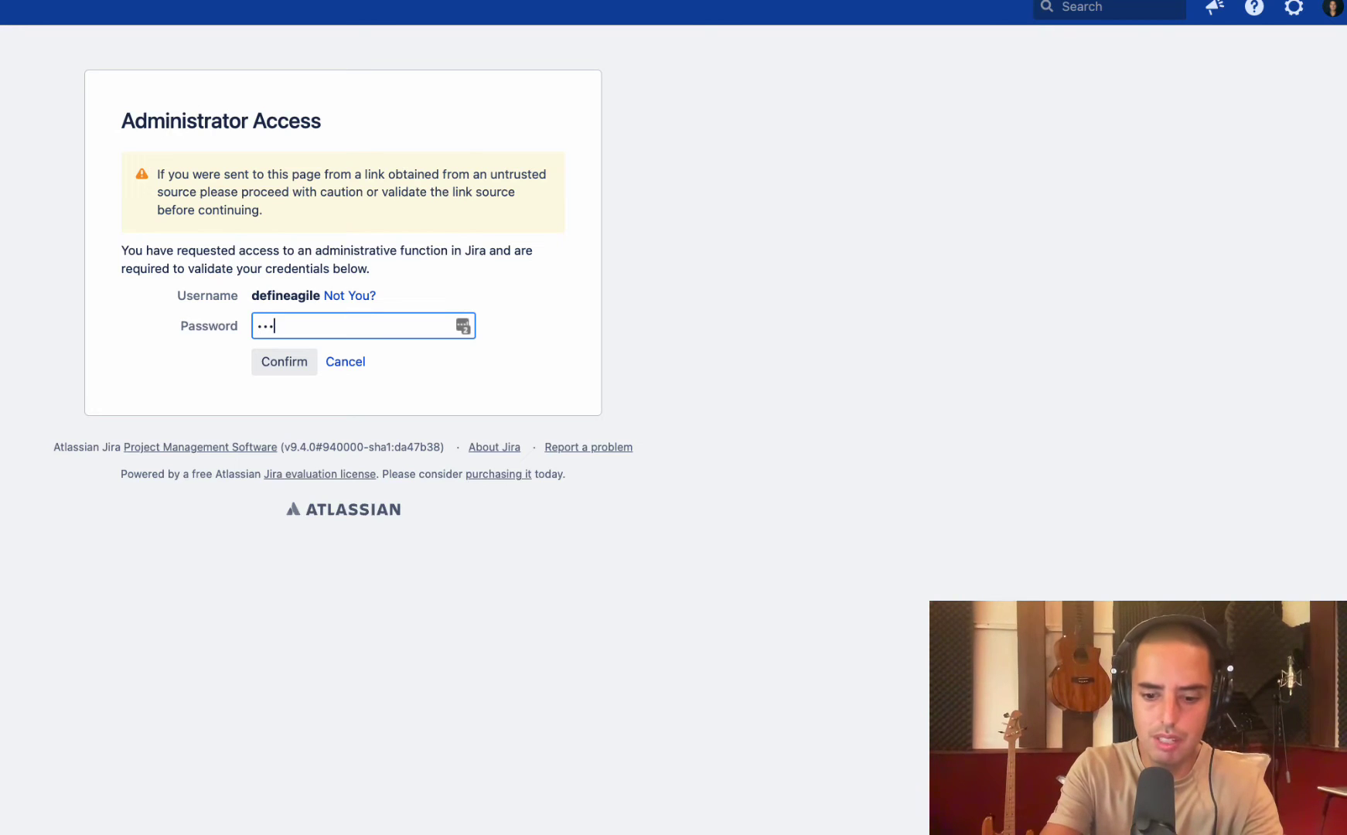
pyautogui.click(285, 364)
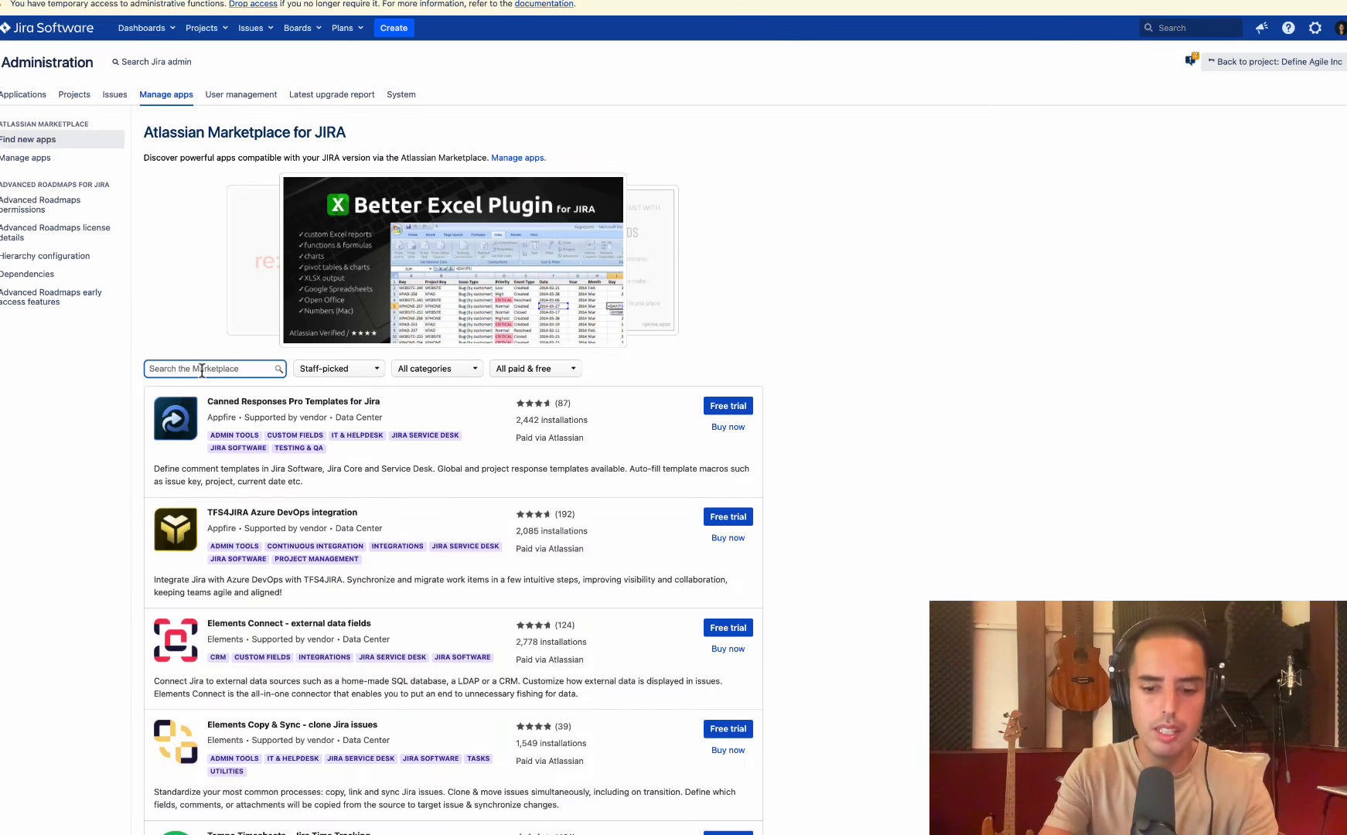
# - Search the Marketplace for "natural" and view the Data Center pricing of Natural Searchers for Jira
pyautogui.write('natural')
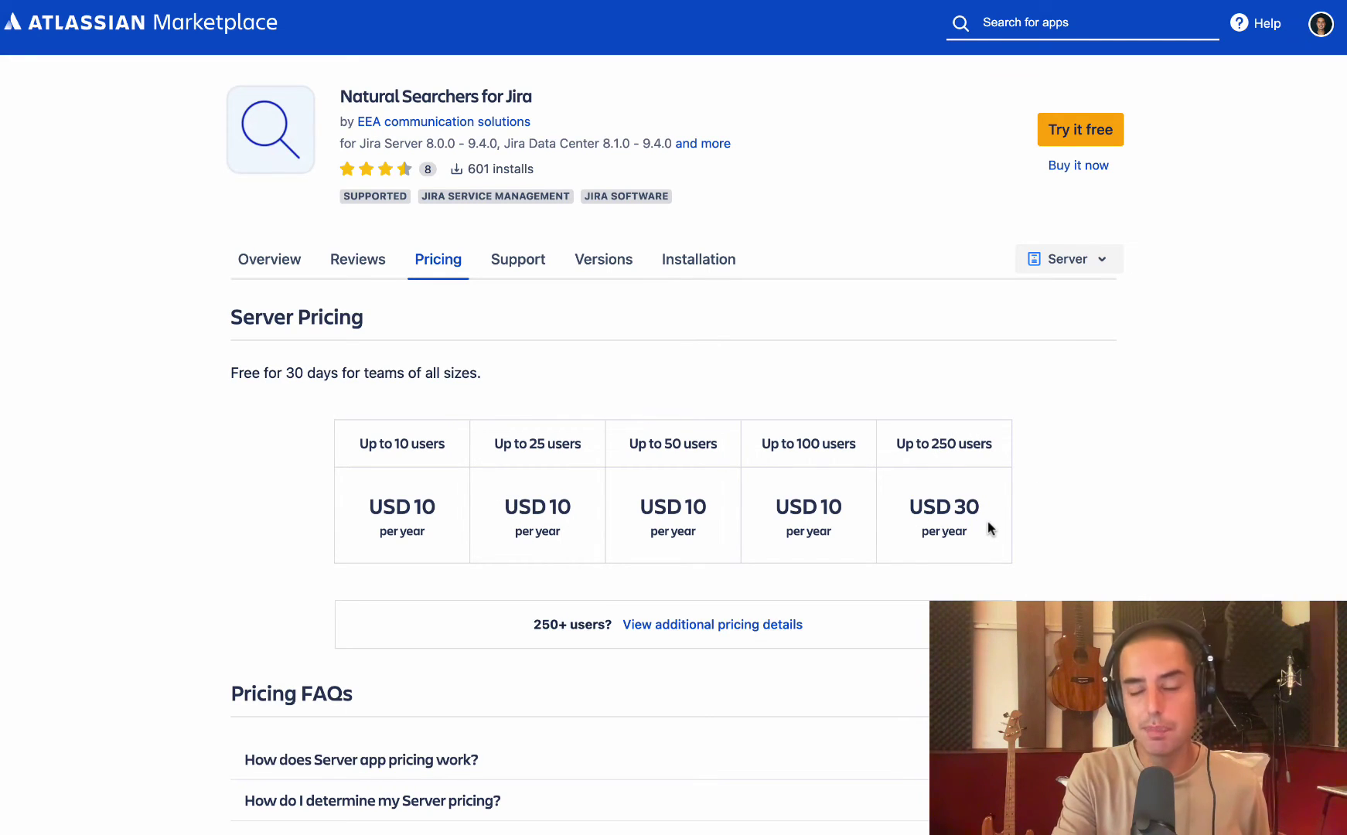
pyautogui.click(1087, 260)
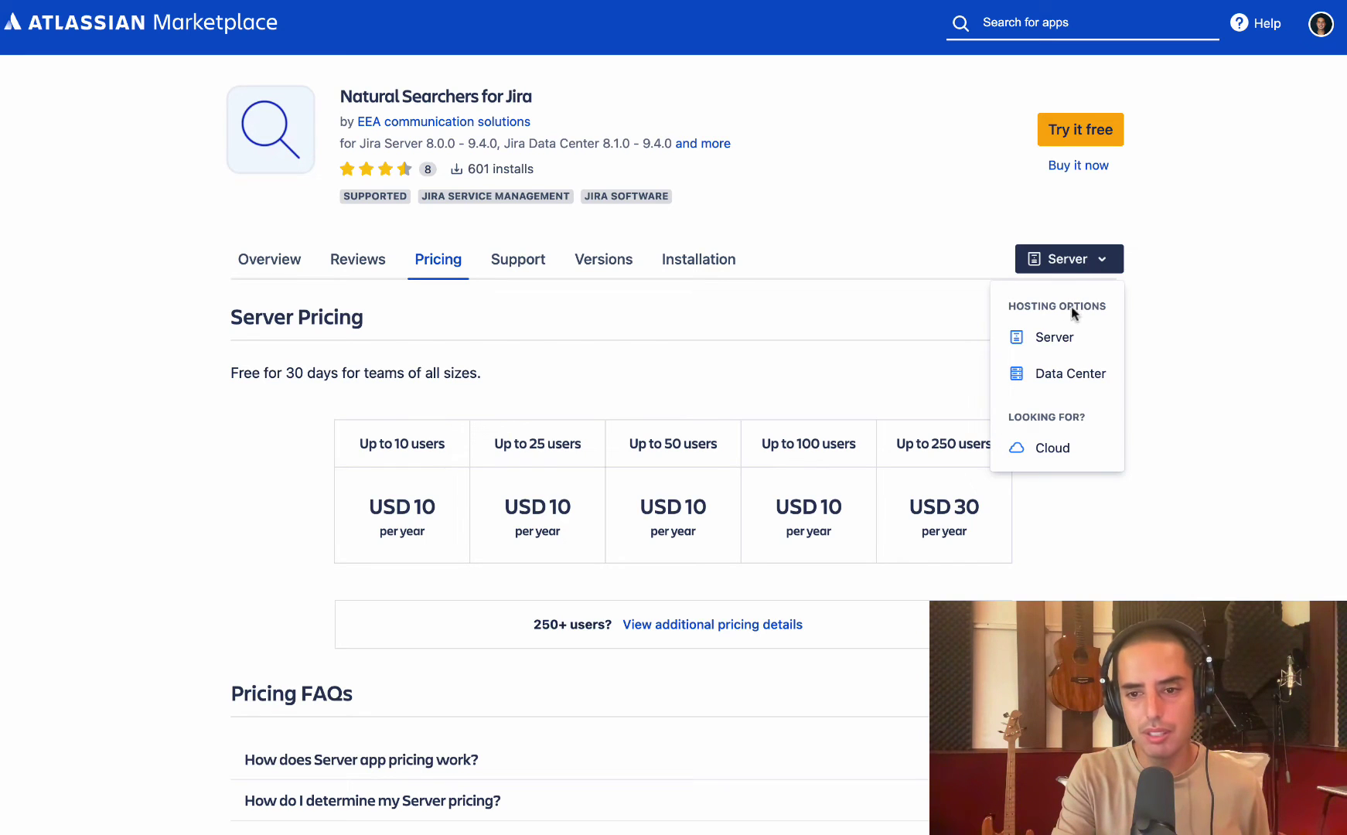
pyautogui.click(1073, 375)
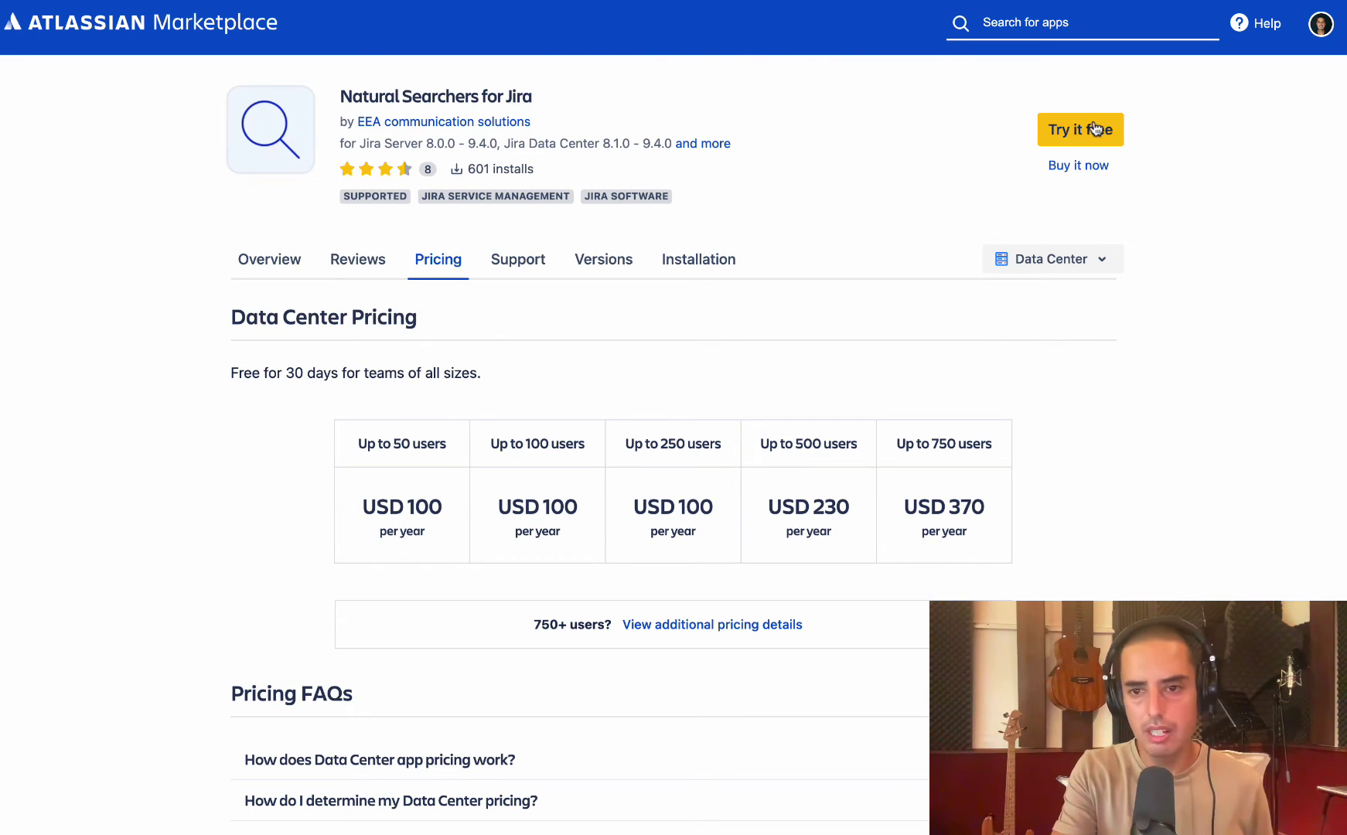
pyautogui.moveTo(470, 167)
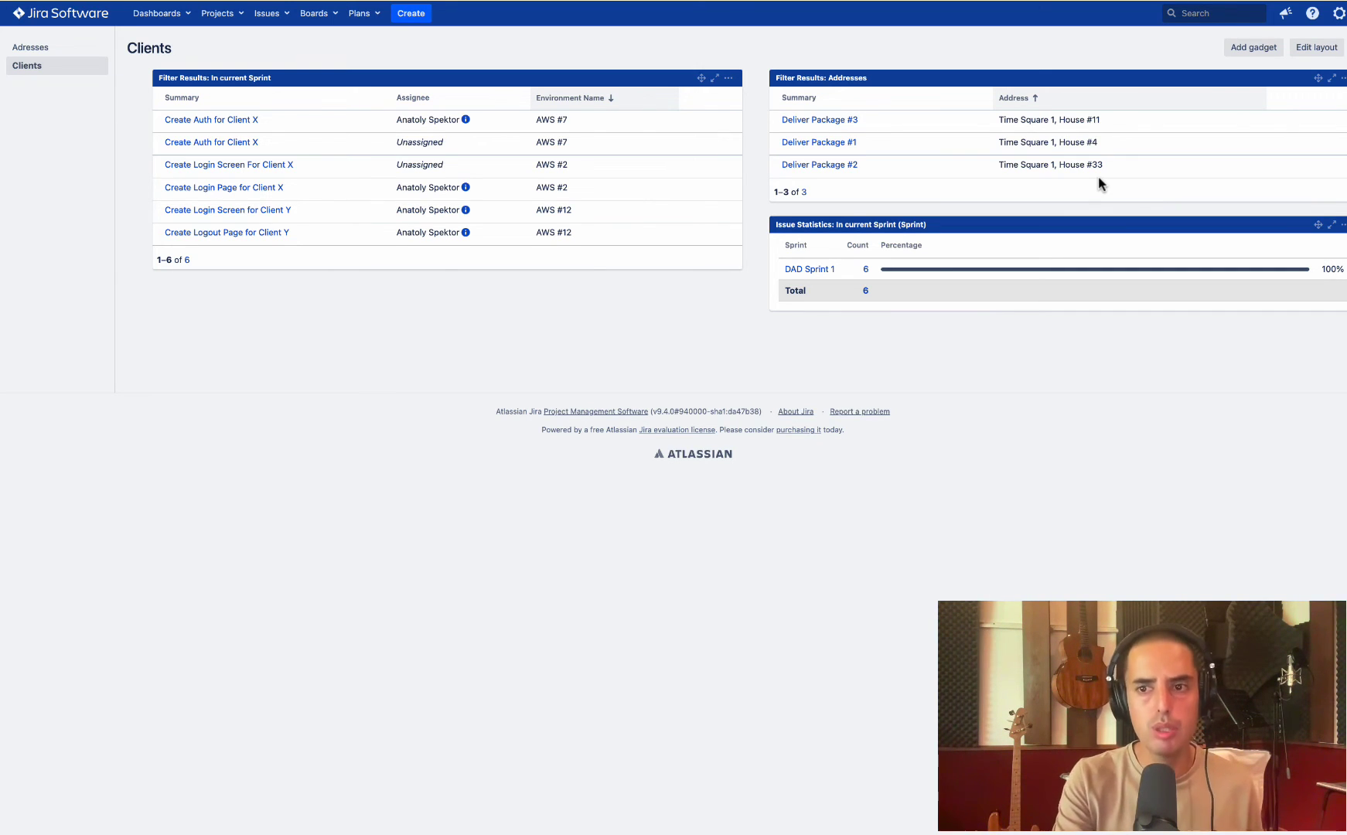
# - Set the Address custom field's search template to Exact Text Searcher (natural) in issue administration and save it
pyautogui.click(1339, 15)
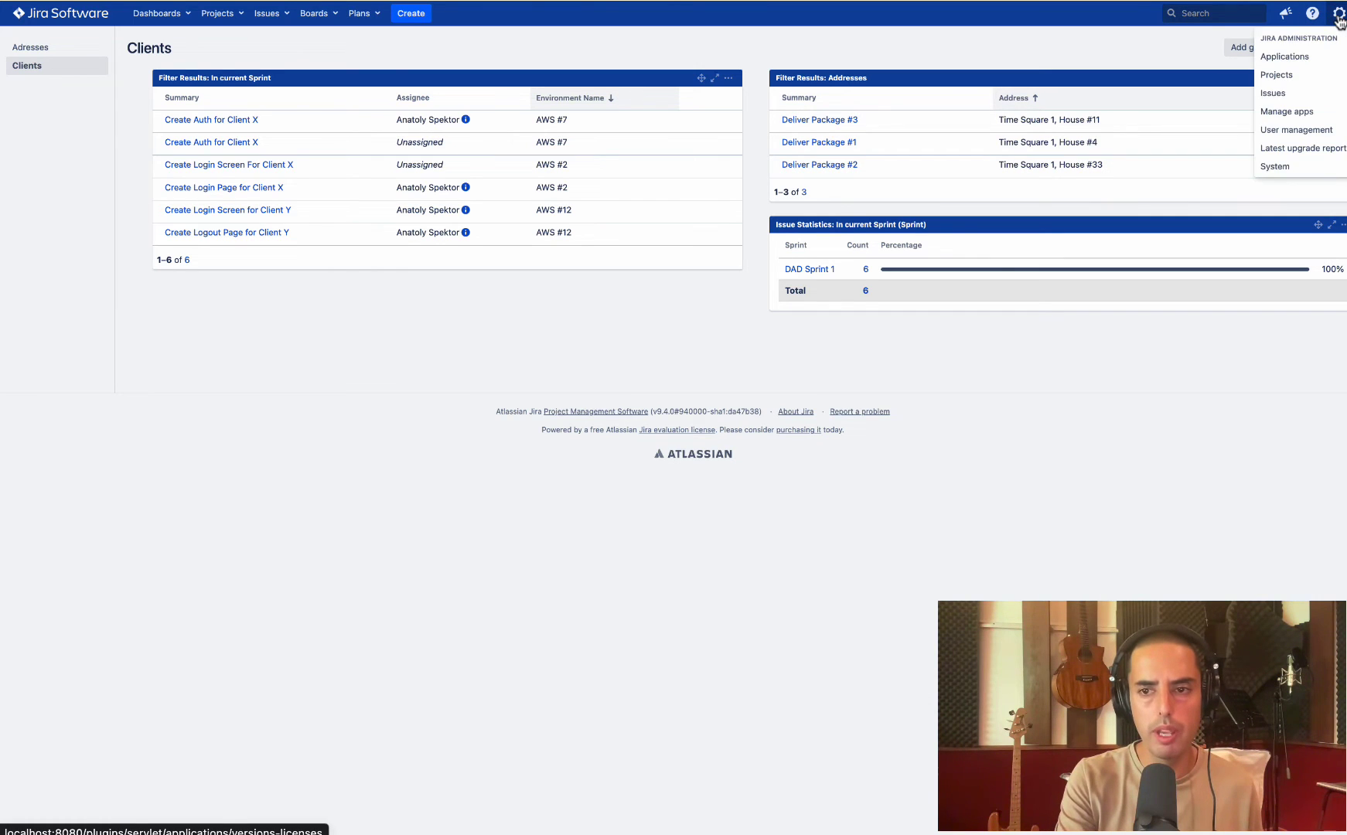
pyautogui.click(1273, 92)
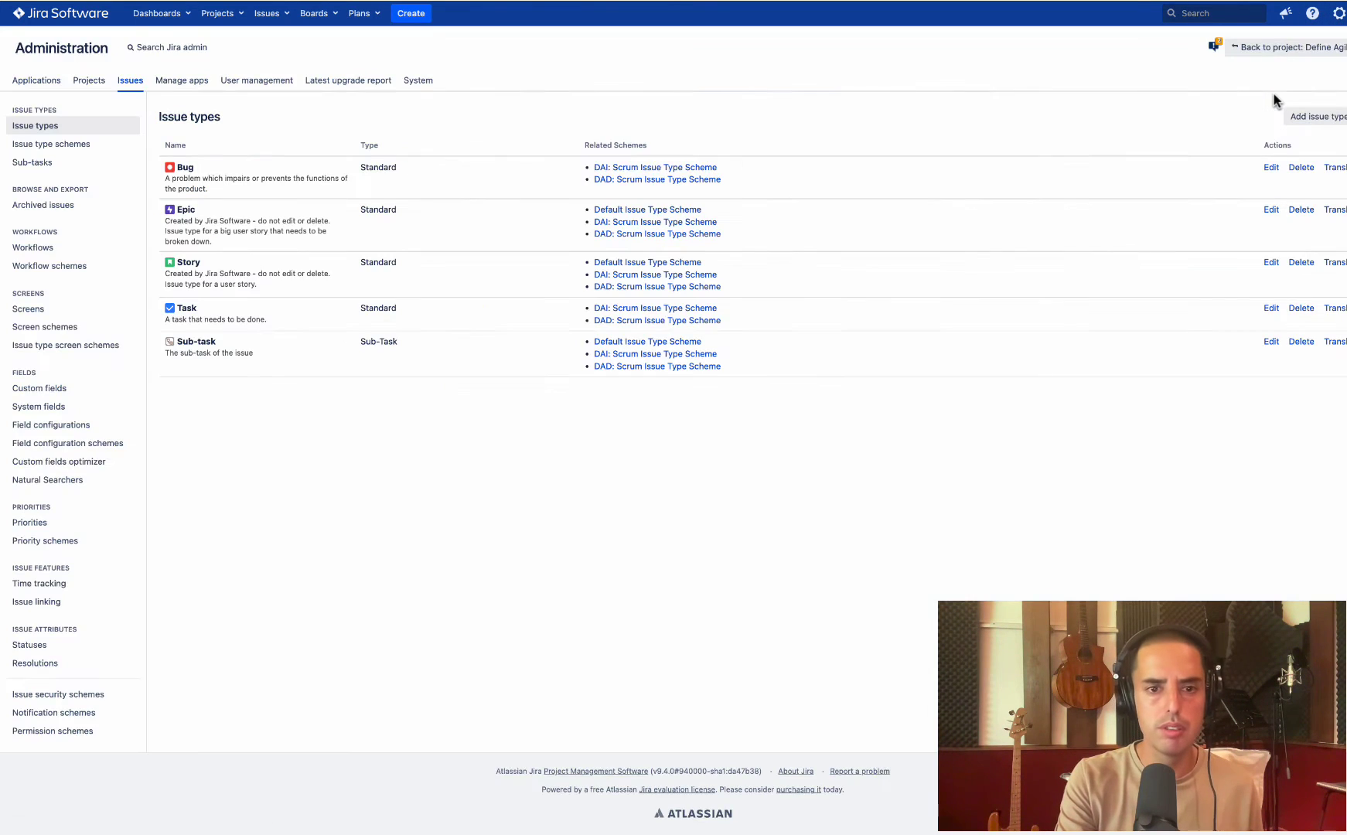
pyautogui.click(43, 390)
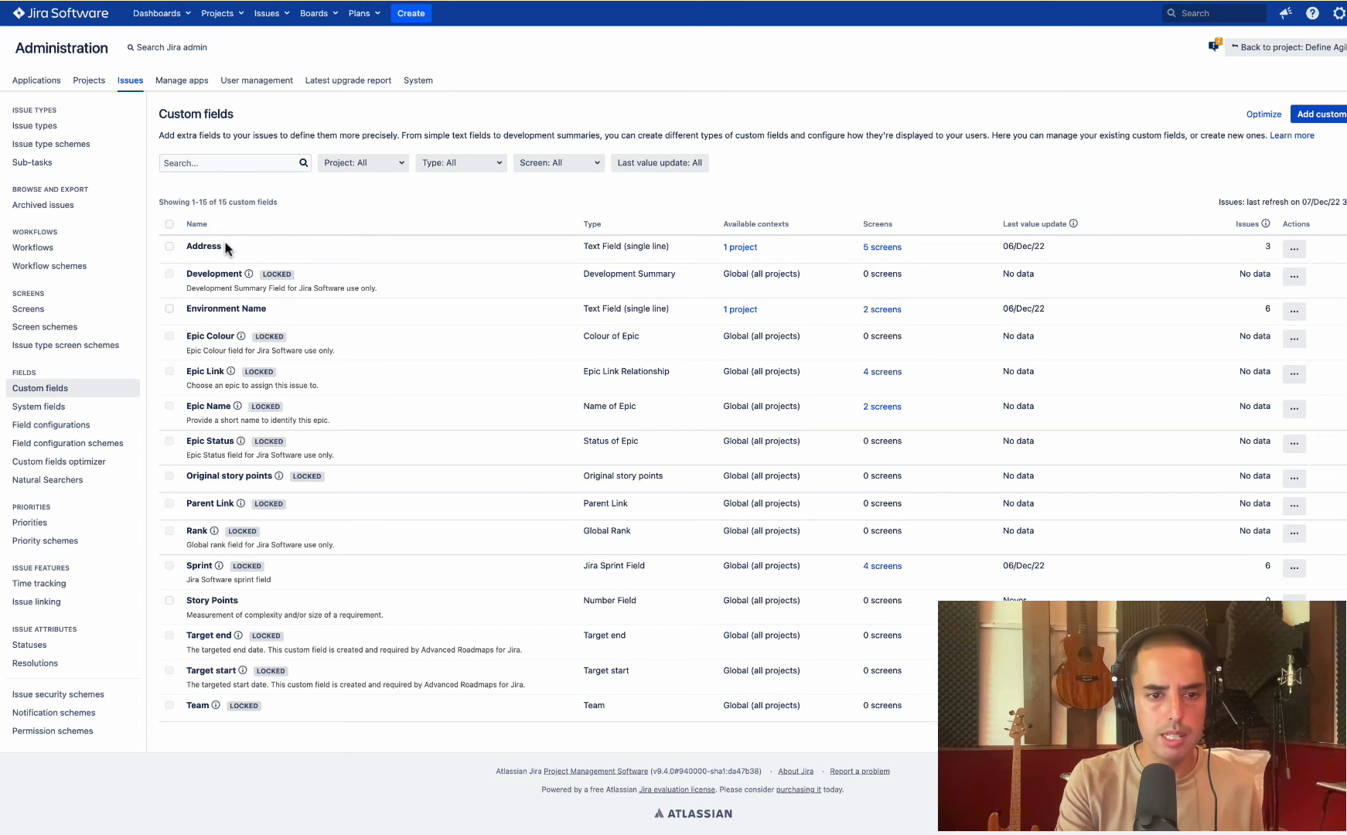
pyautogui.click(1295, 251)
pyautogui.click(1241, 290)
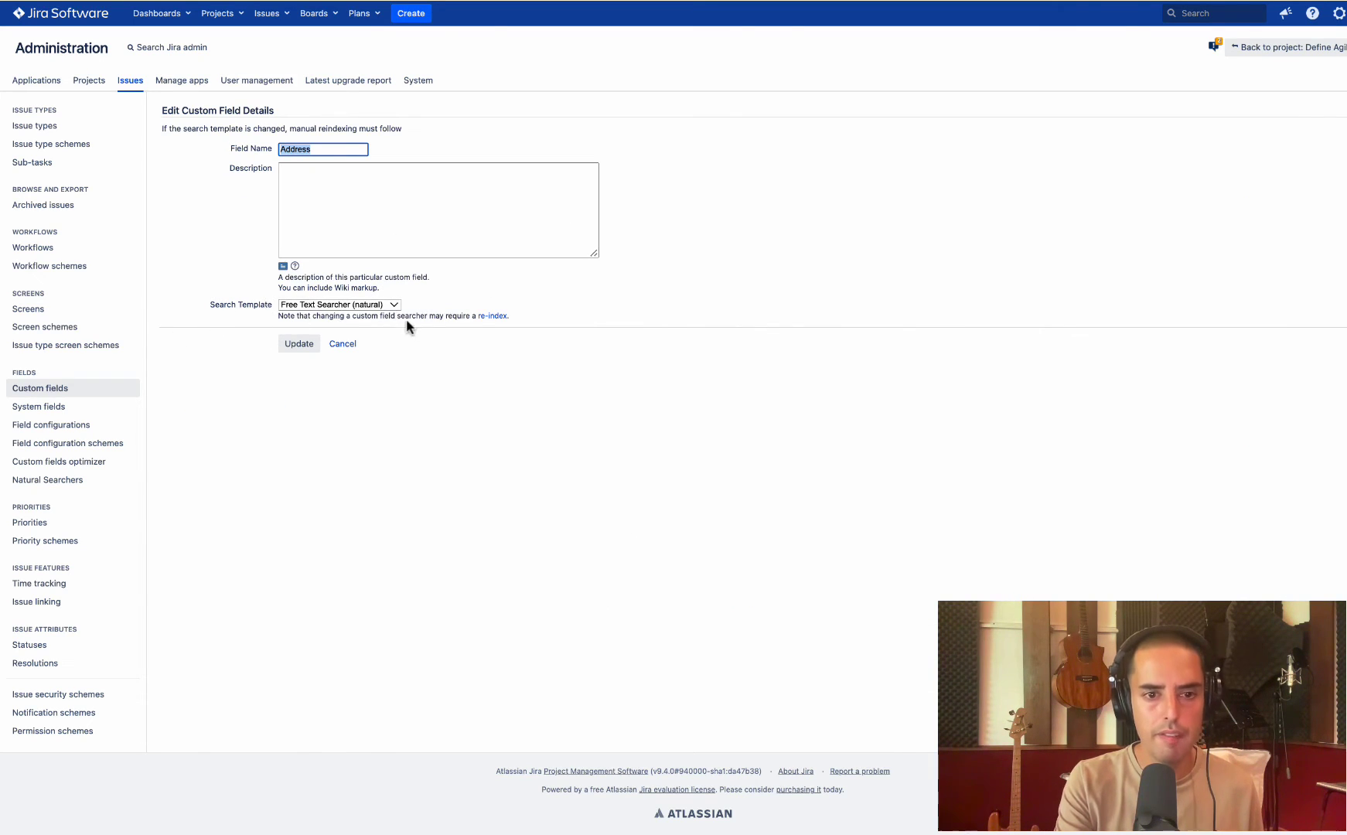
pyautogui.click(381, 308)
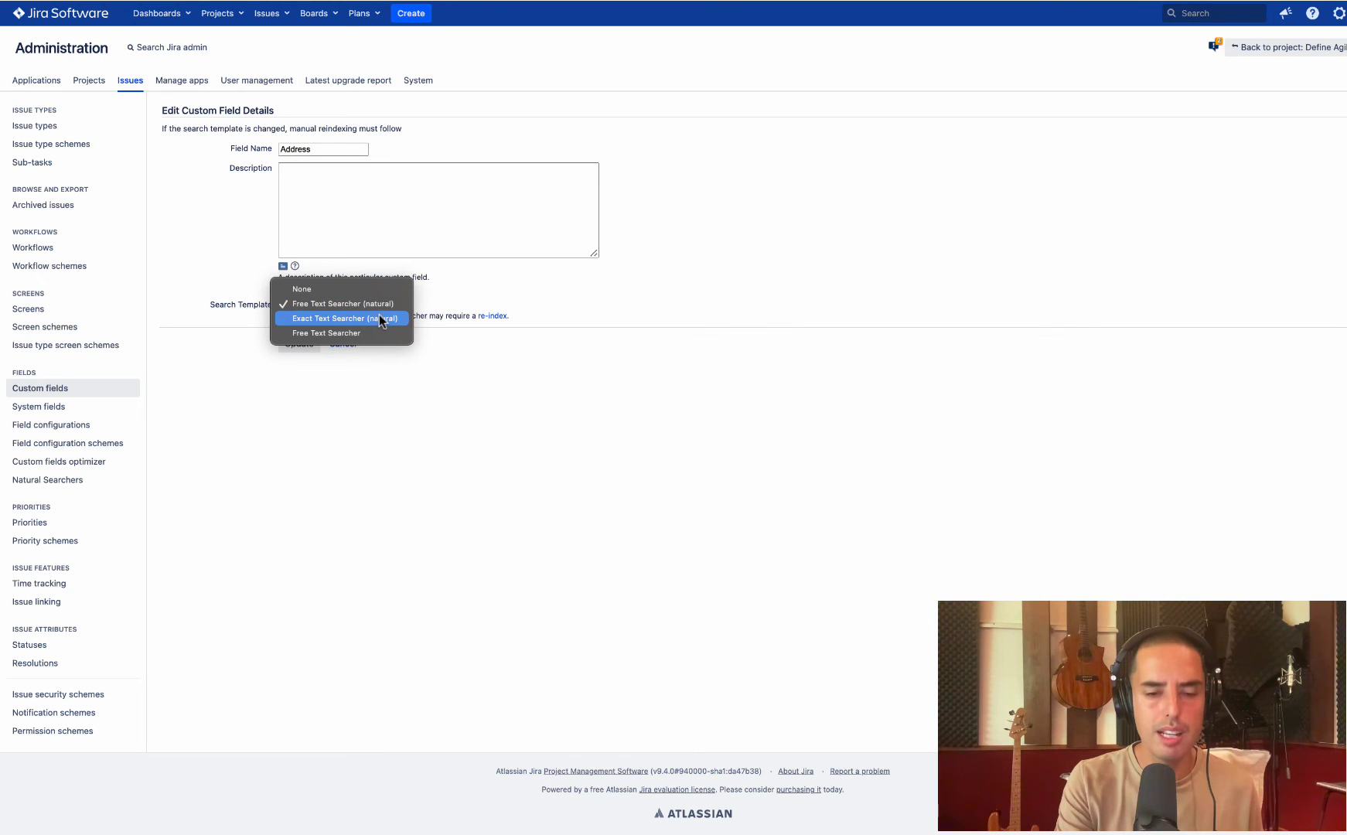
pyautogui.click(379, 318)
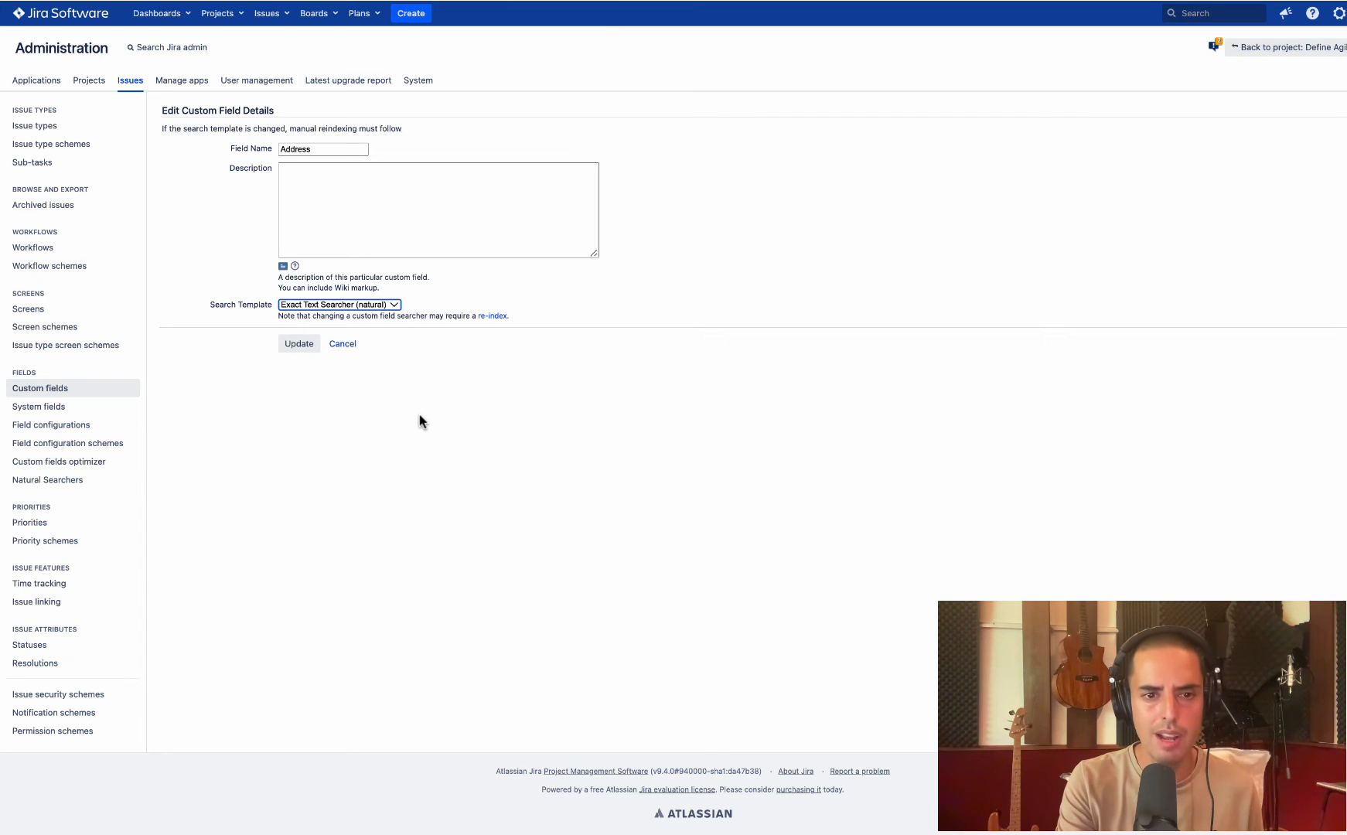
pyautogui.click(301, 346)
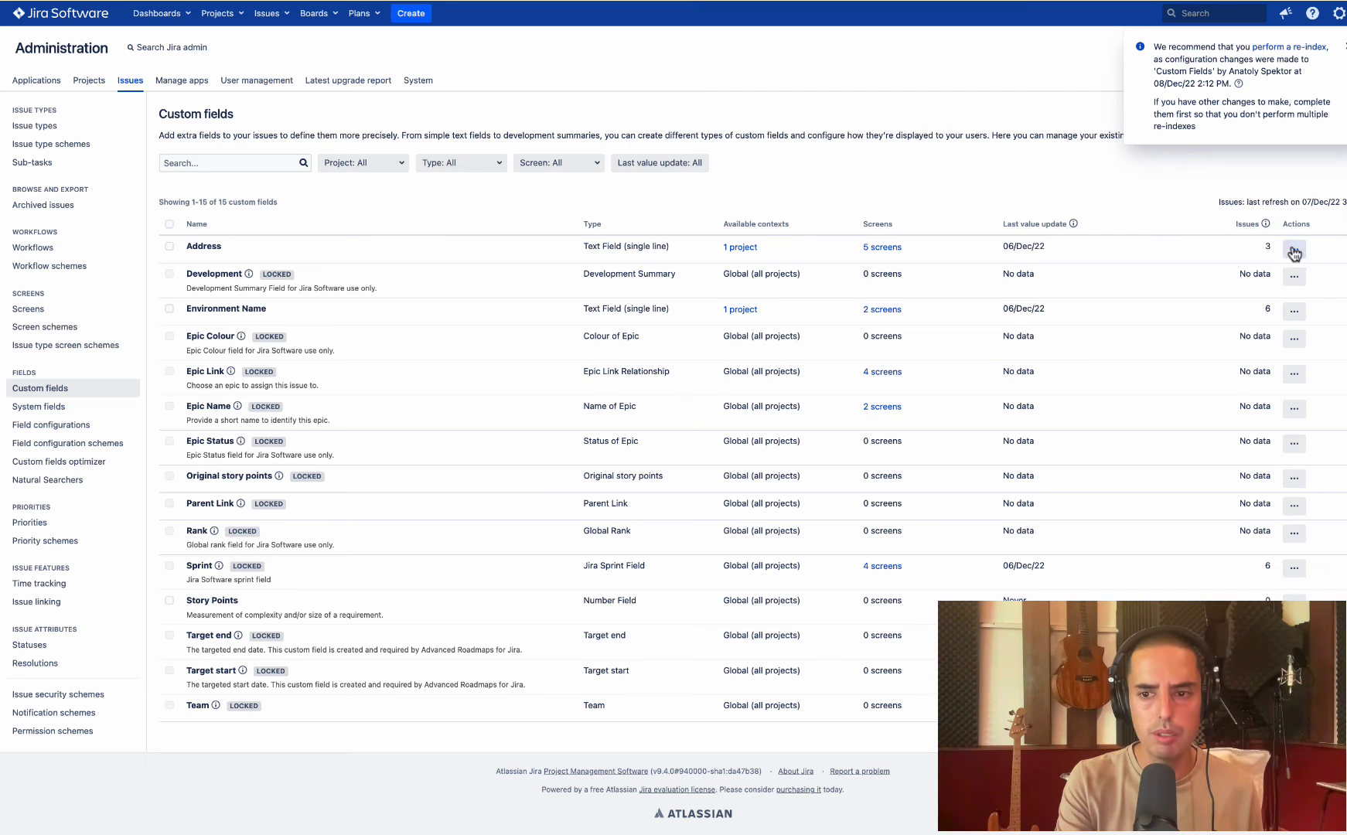
# - Reopen the Address field's details and run a background re-index from its re-index link
pyautogui.click(1294, 252)
pyautogui.click(1168, 290)
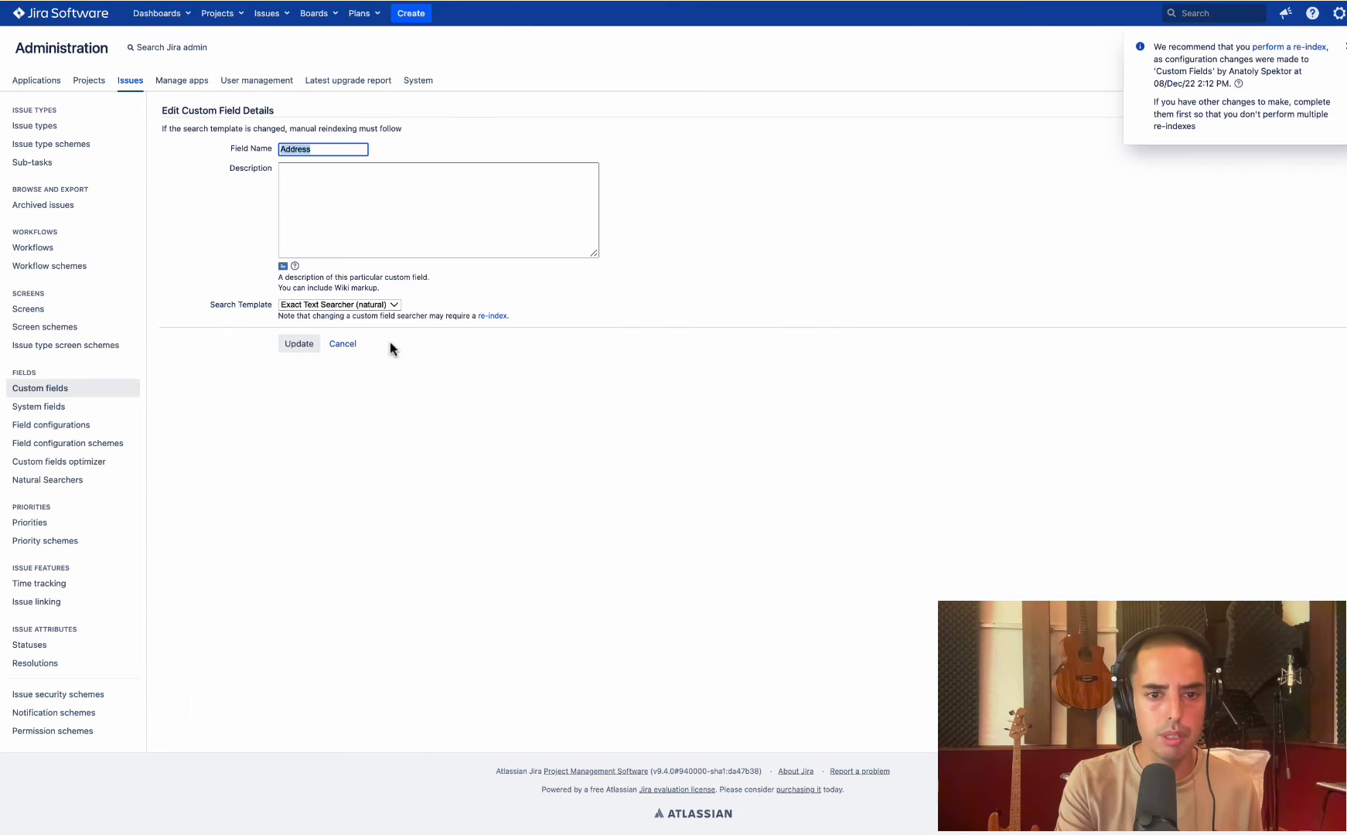
pyautogui.click(489, 316)
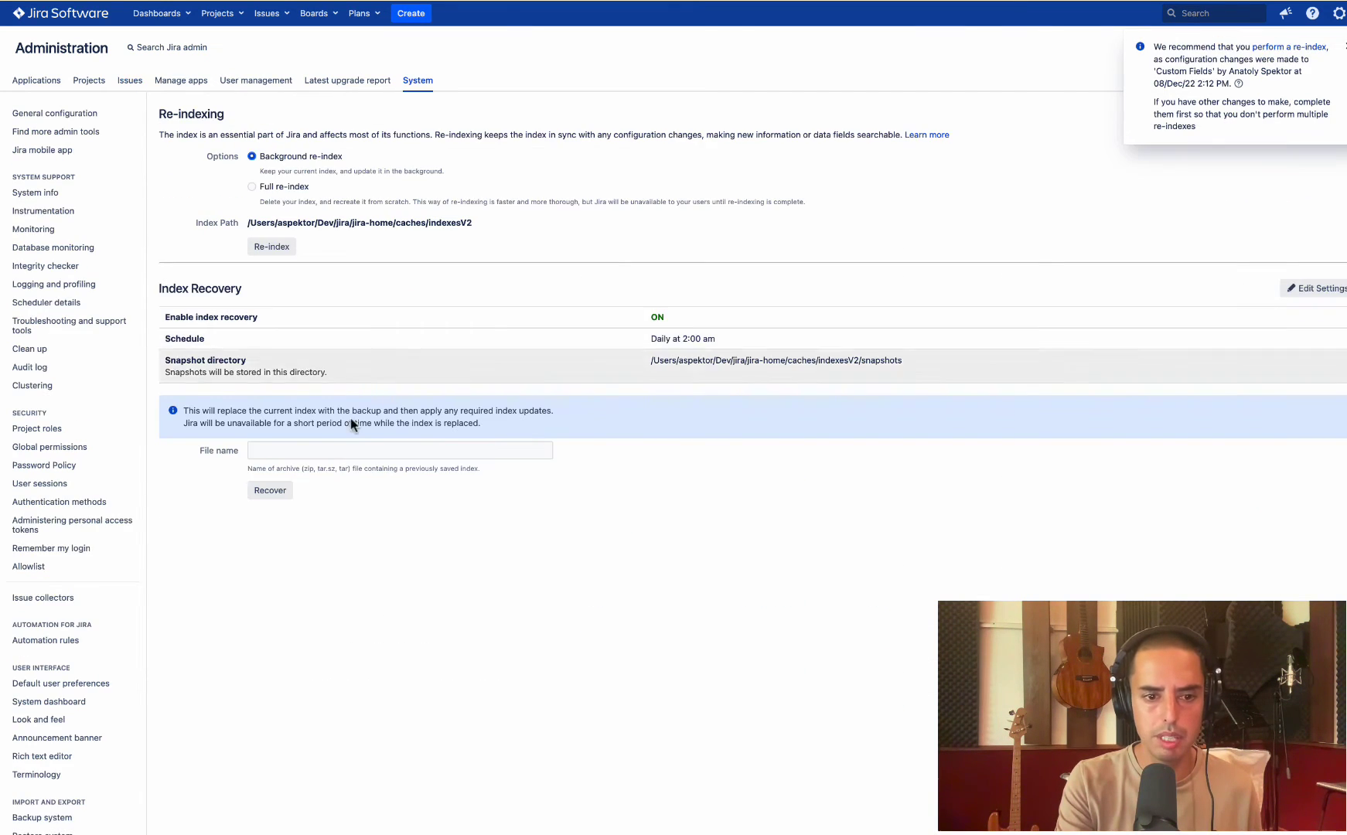
pyautogui.click(272, 248)
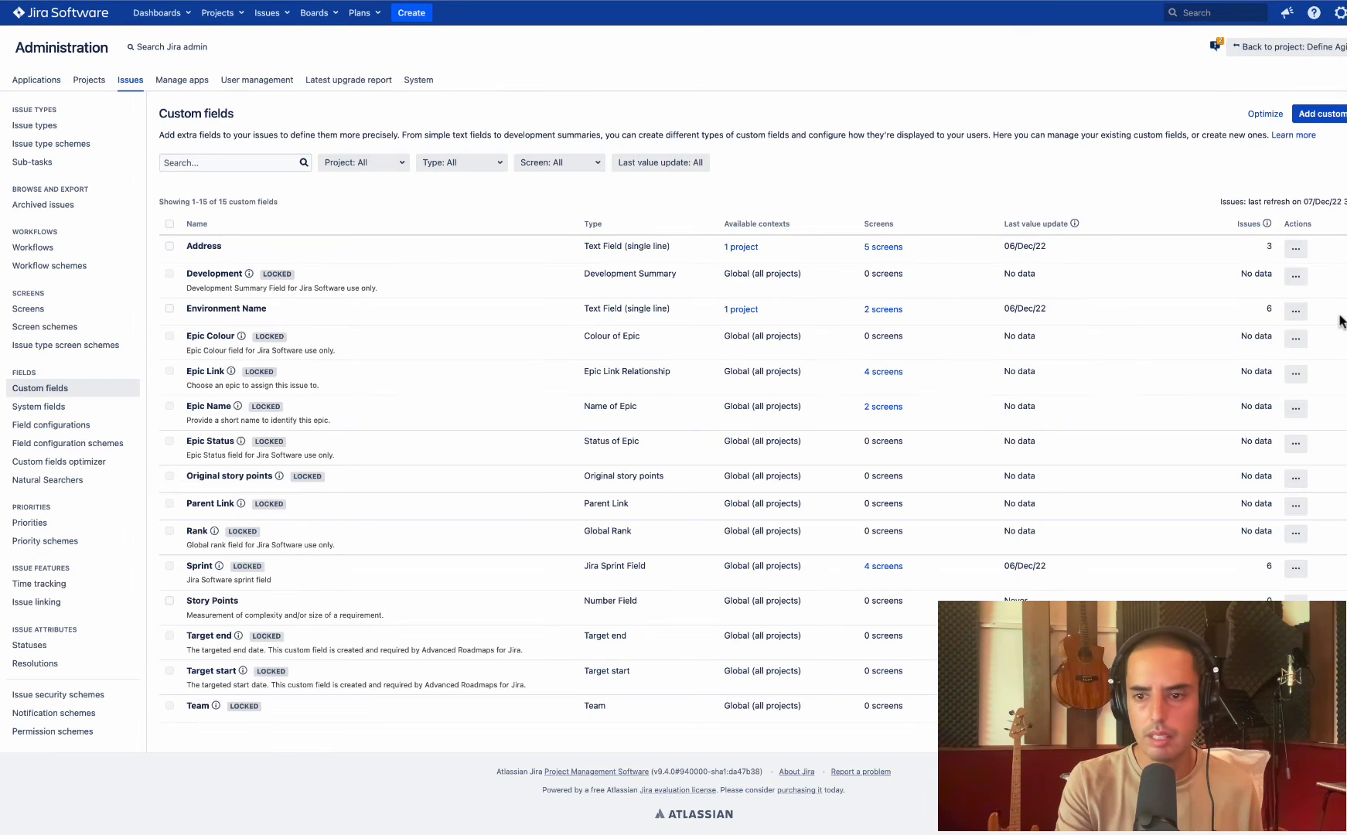
# - Set the Environment Name custom field's search template to Exact Text Searcher (natural) and save it
pyautogui.click(1295, 311)
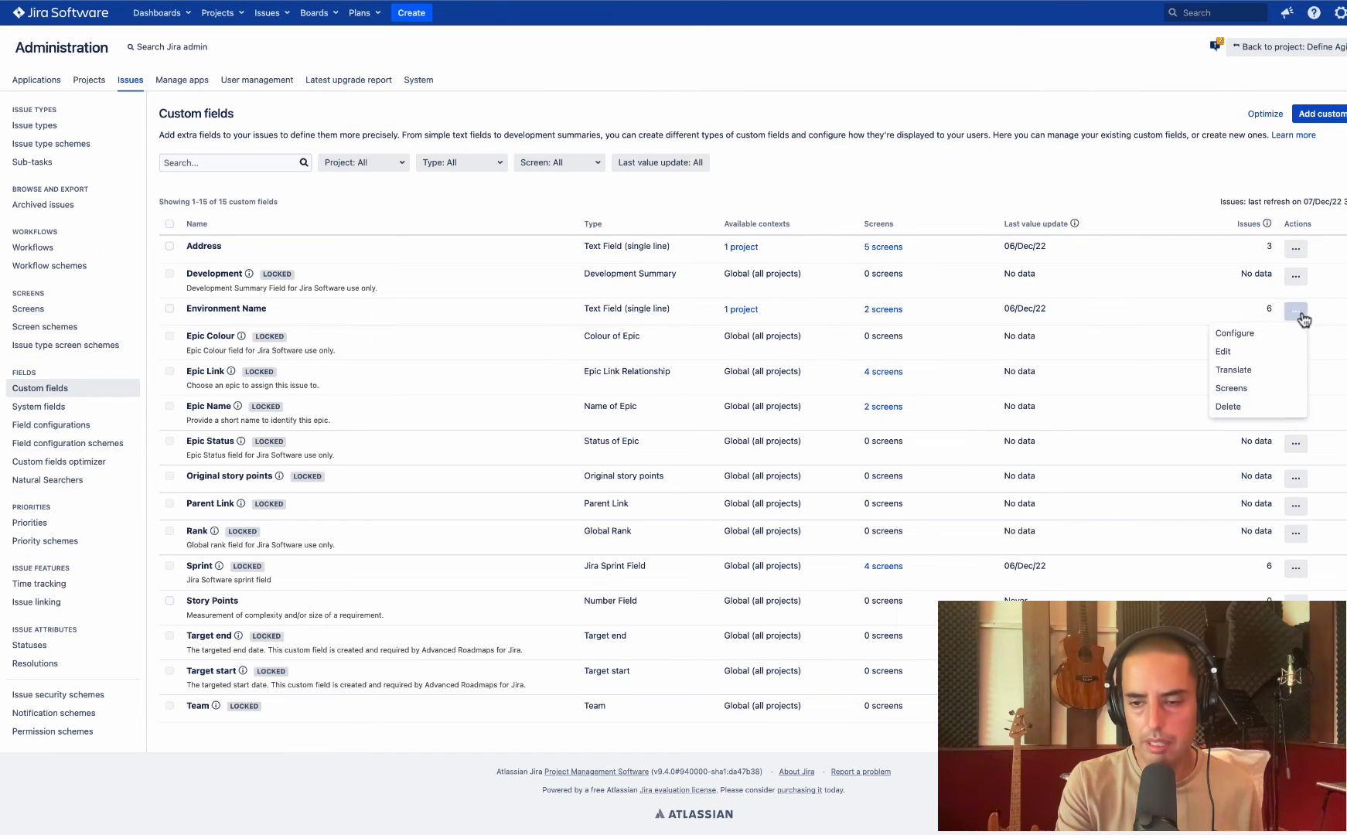
pyautogui.click(1237, 352)
pyautogui.click(356, 307)
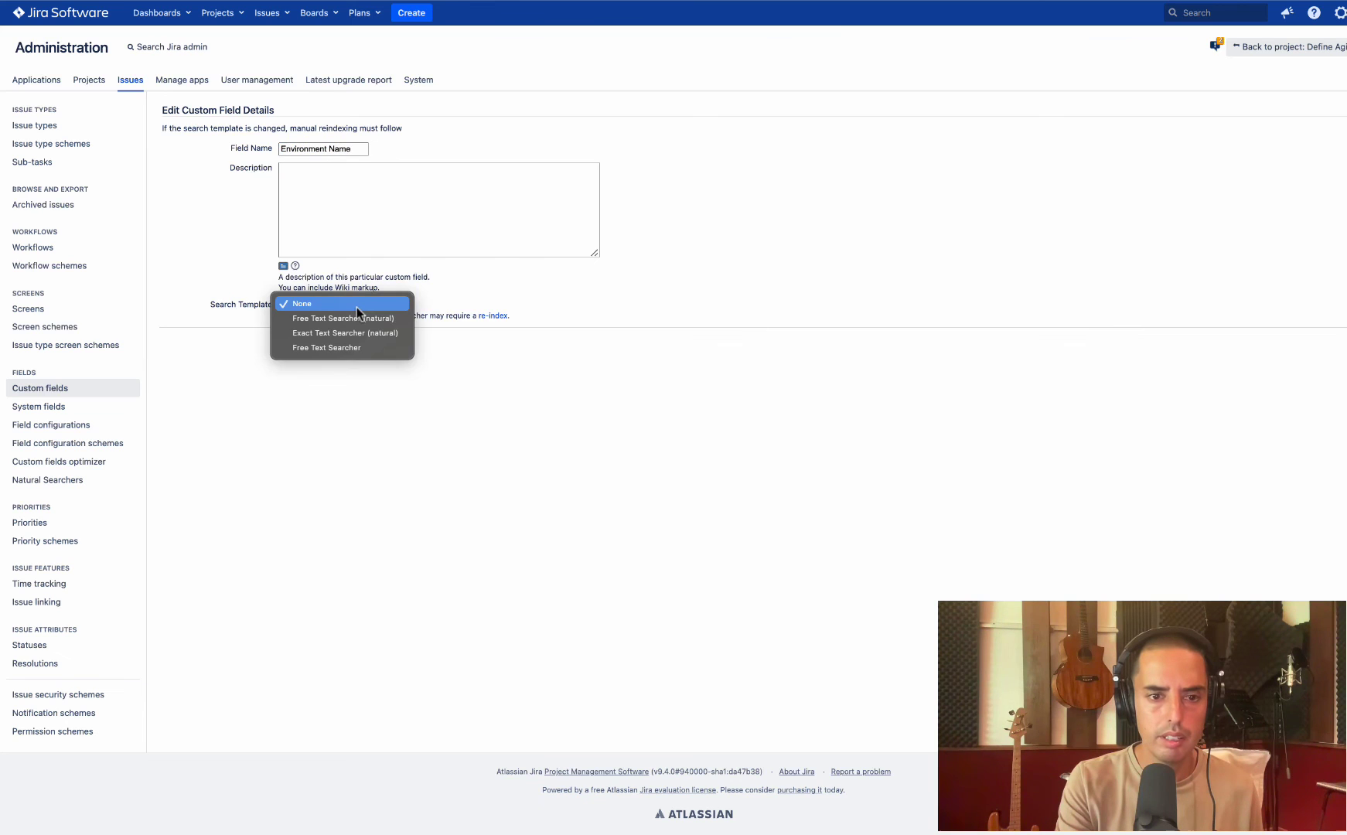
pyautogui.click(382, 334)
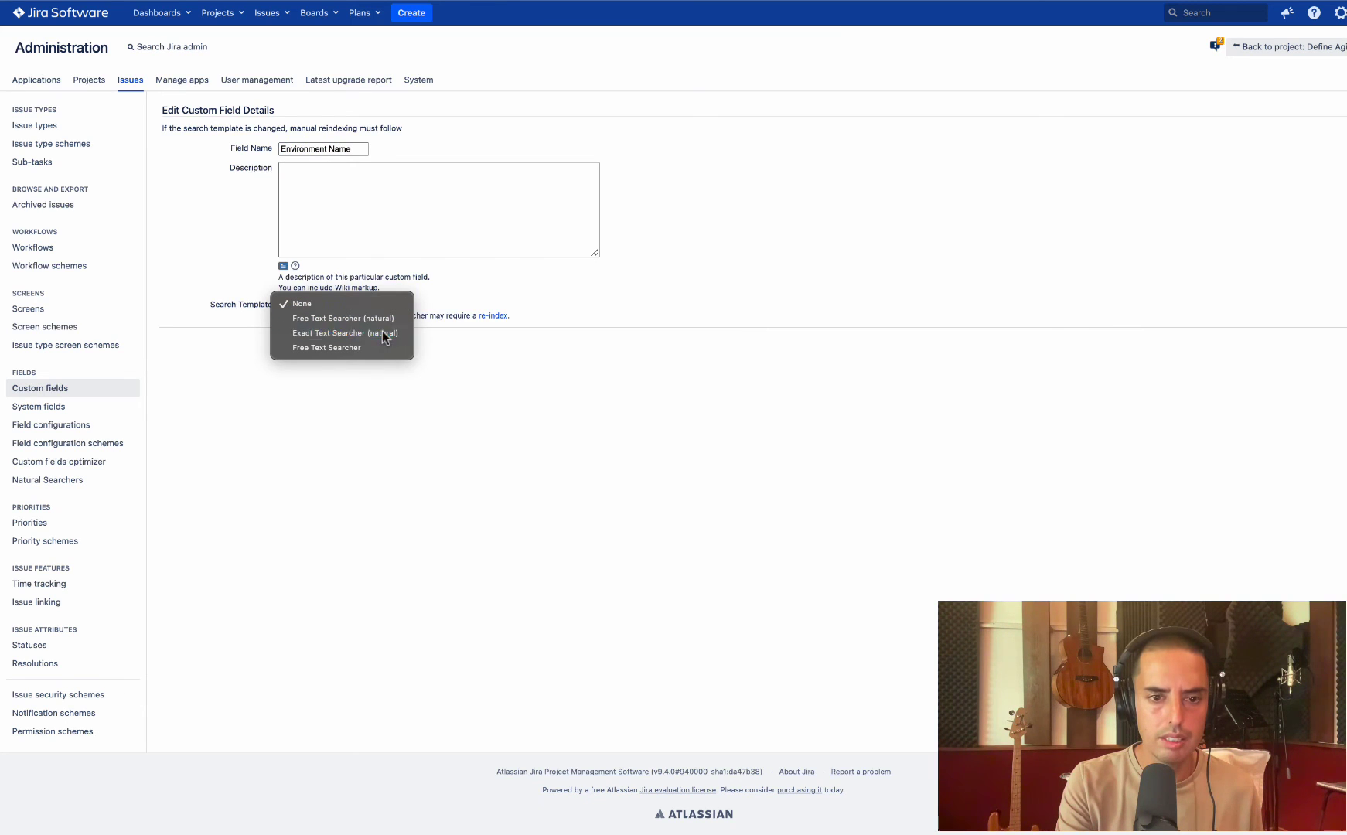
pyautogui.click(300, 346)
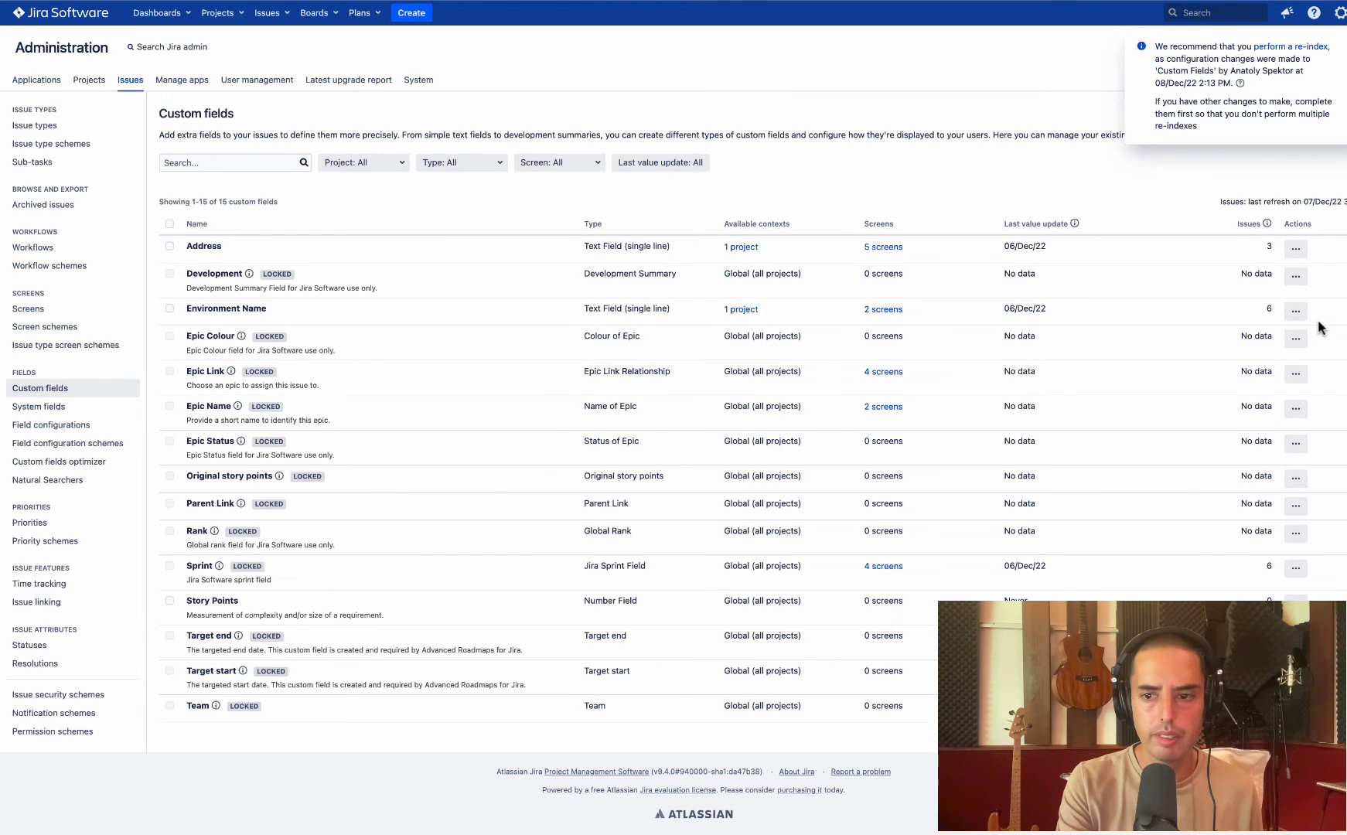
# - Reopen the Environment Name field's details and run another background re-index to apply its search template change
pyautogui.click(1296, 312)
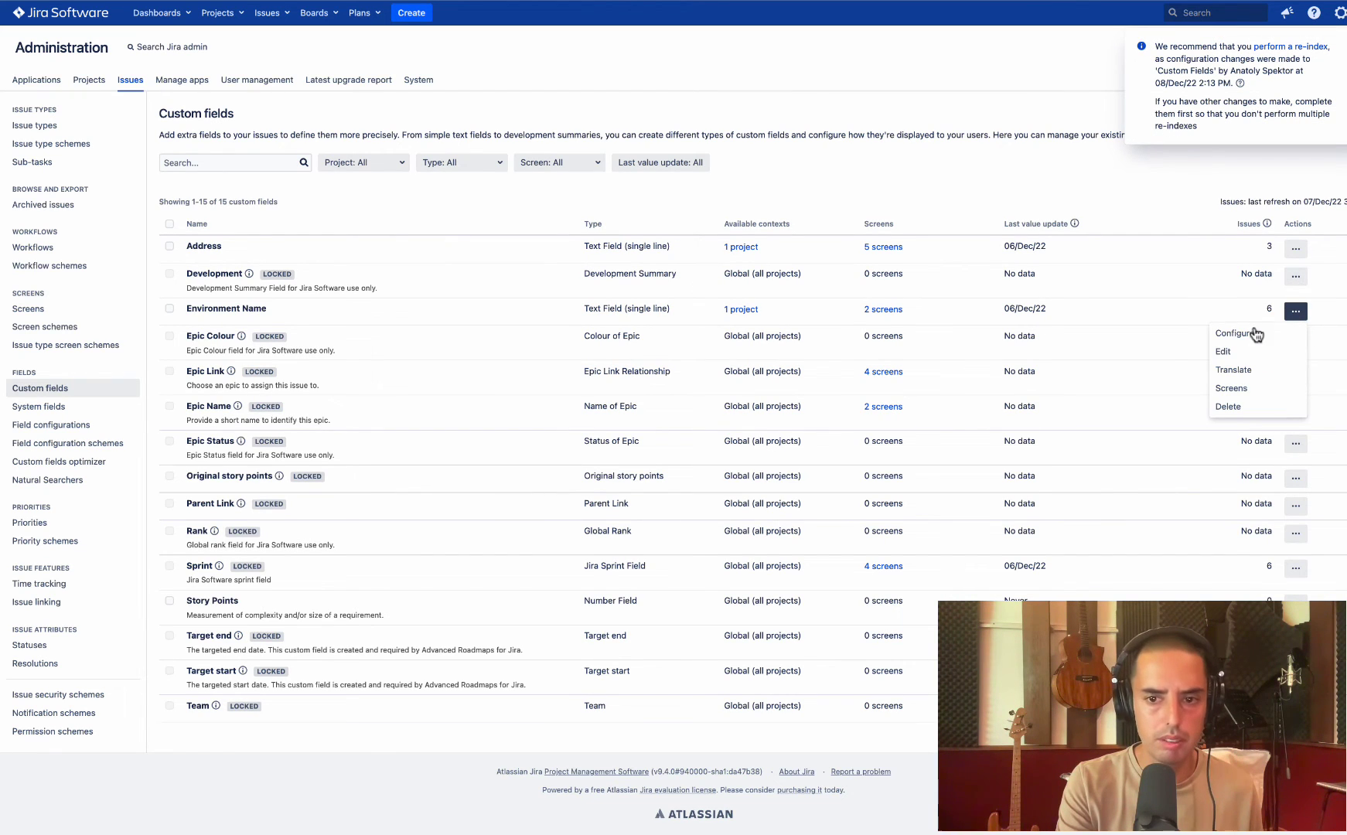
pyautogui.click(1235, 352)
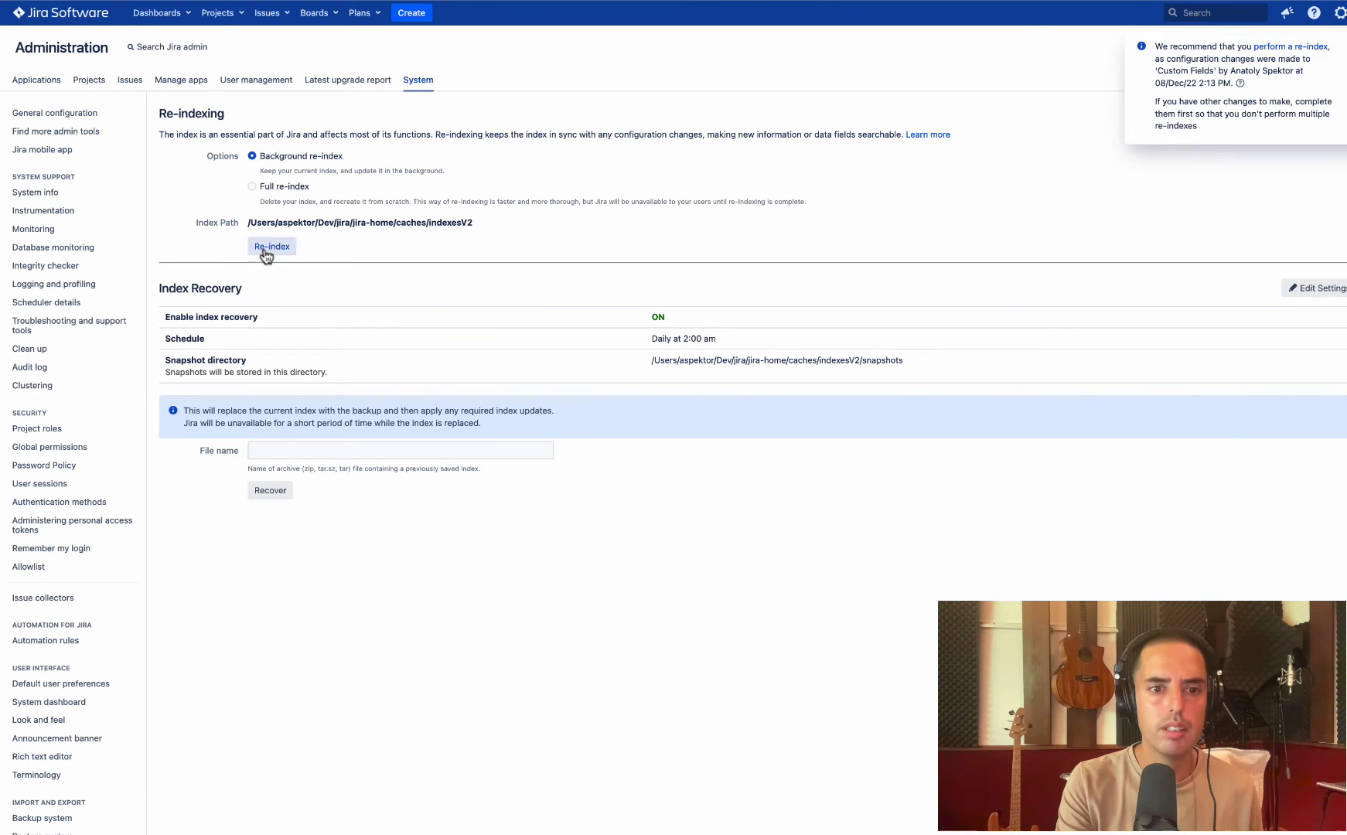
pyautogui.click(267, 248)
pyautogui.click(195, 253)
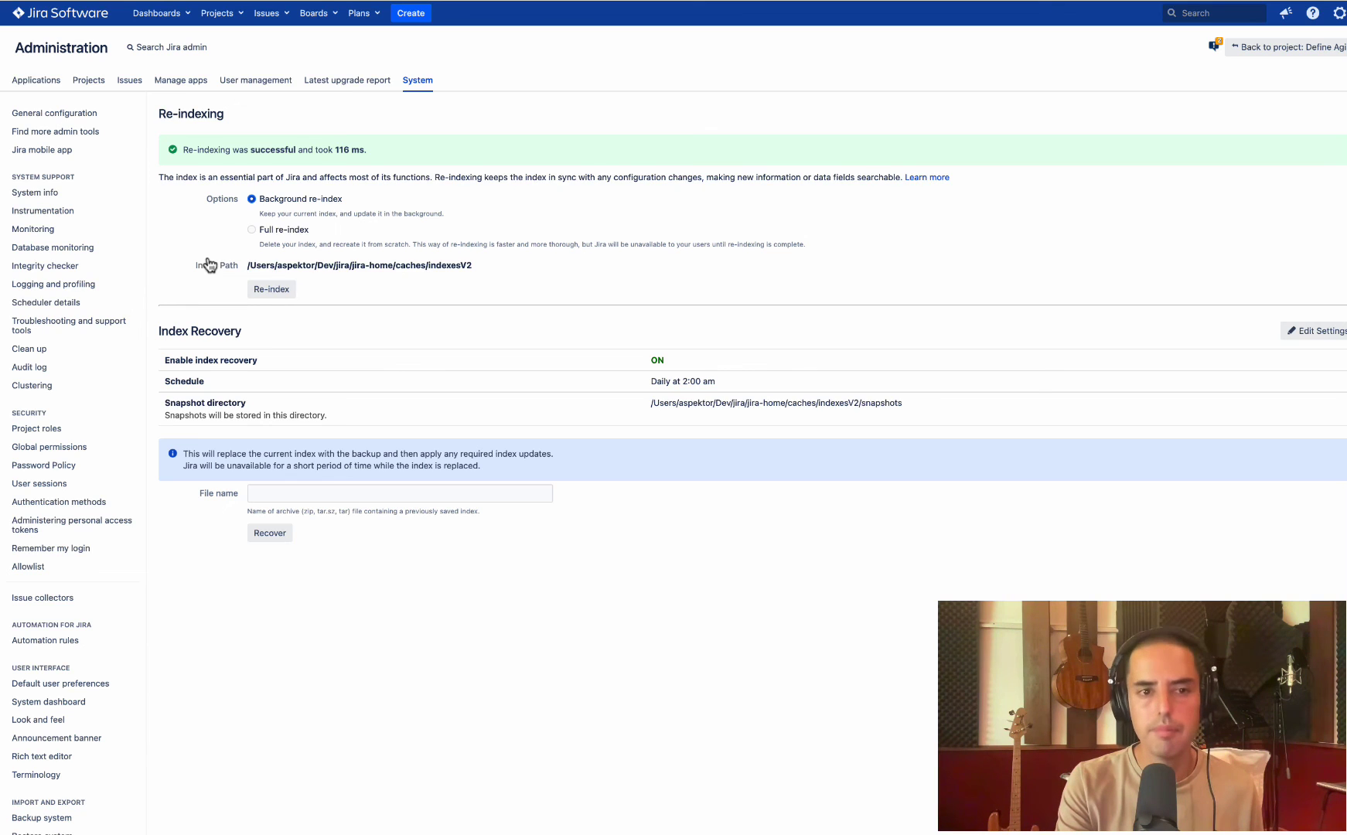
# - Open the Clients dashboard, sort Addresses ascending by Address, and check the Environment Name sort in both directions
pyautogui.click(165, 17)
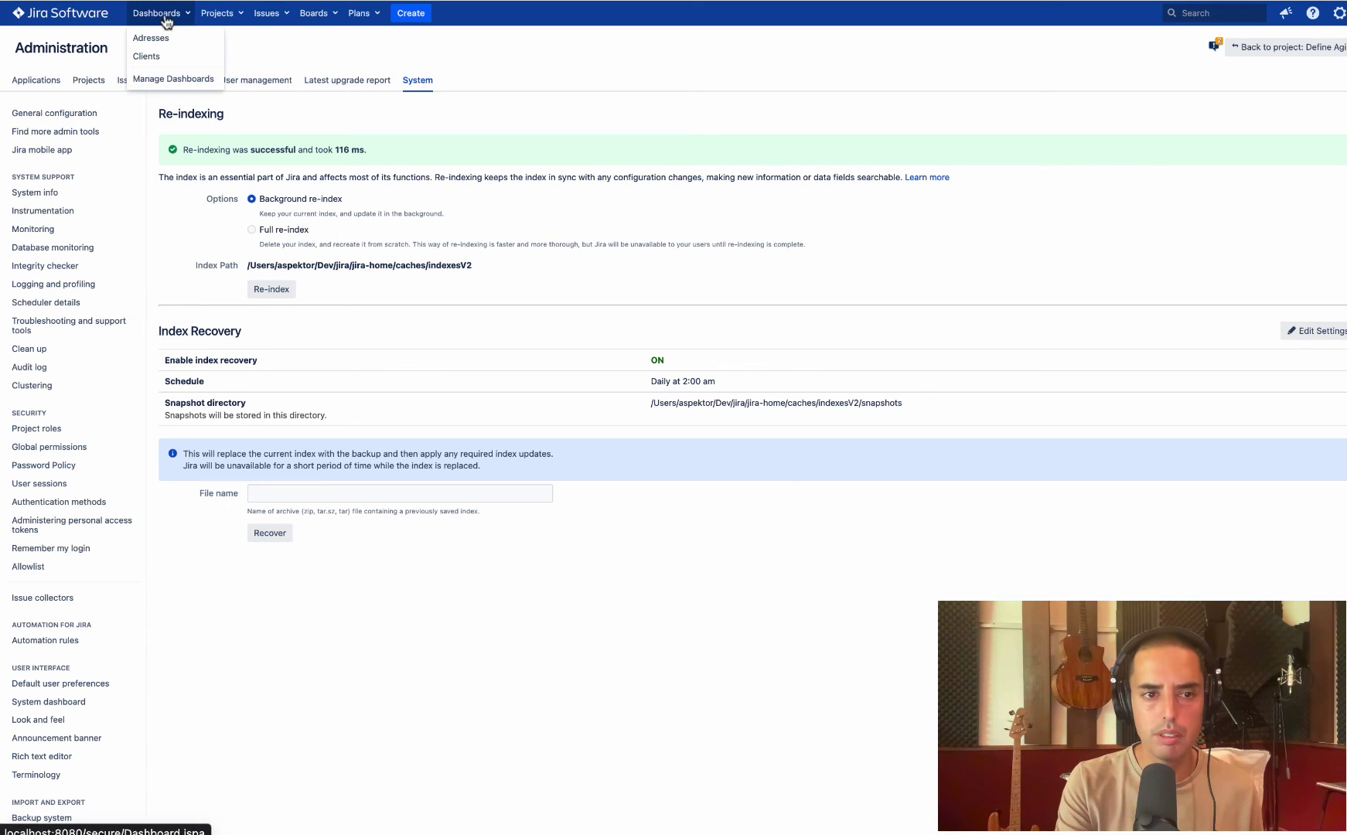
pyautogui.click(158, 57)
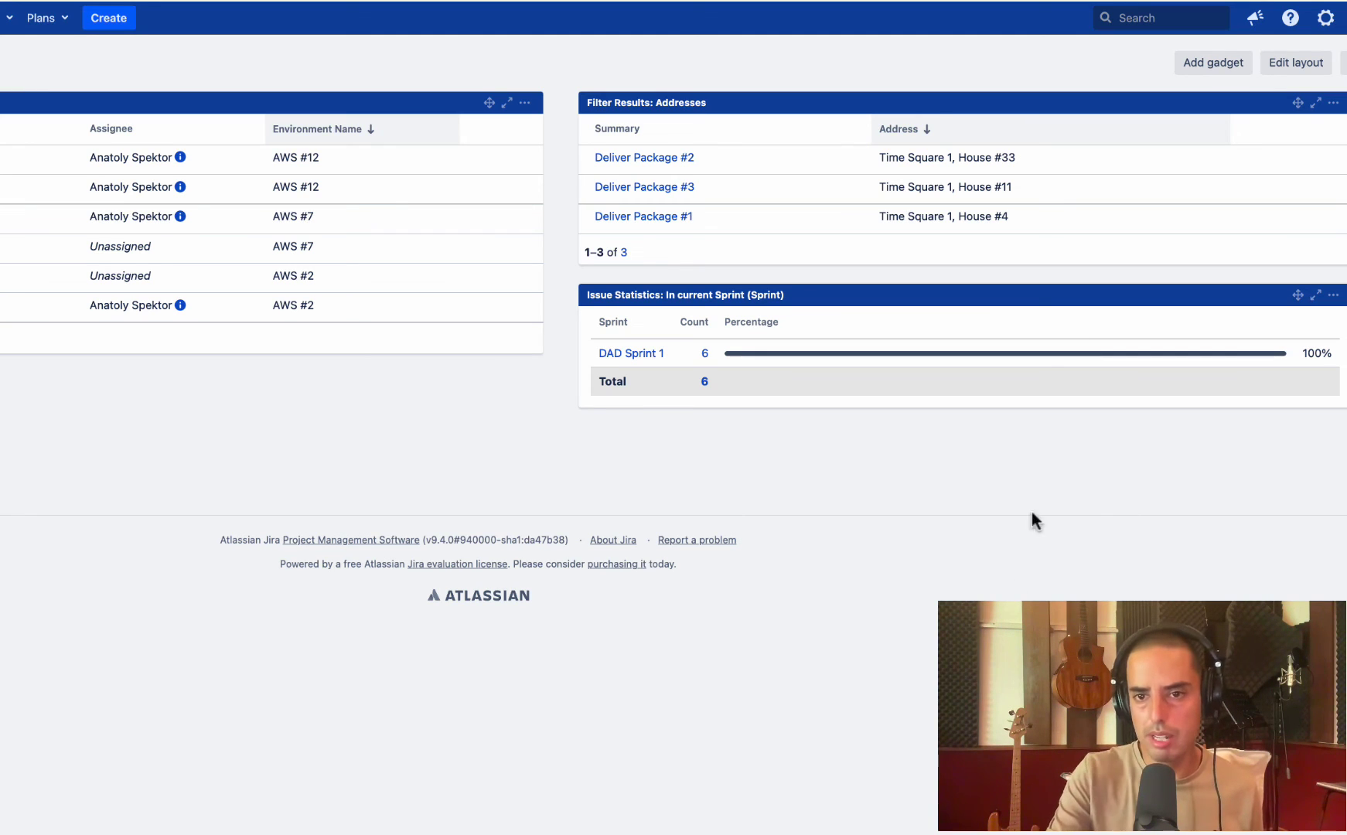
pyautogui.click(940, 129)
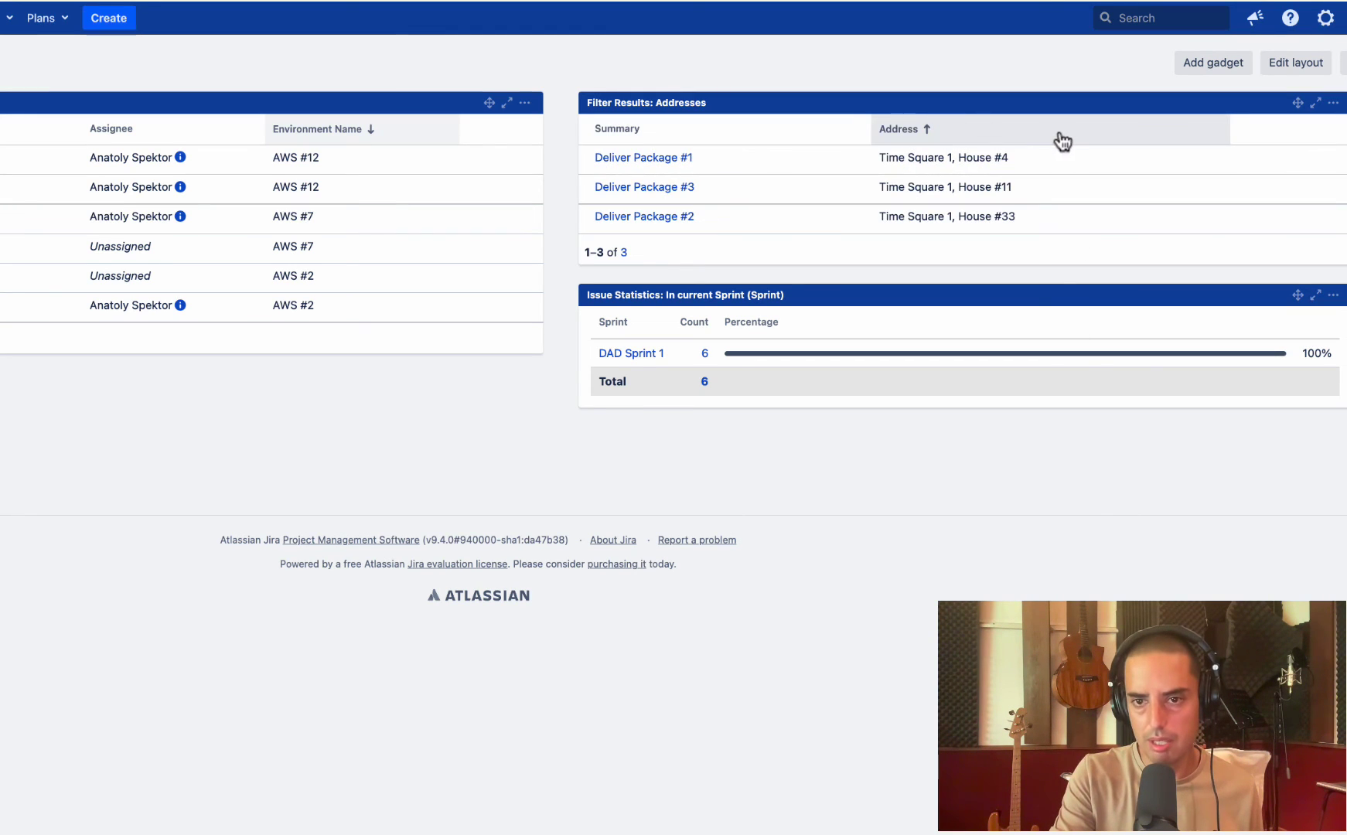
pyautogui.click(321, 135)
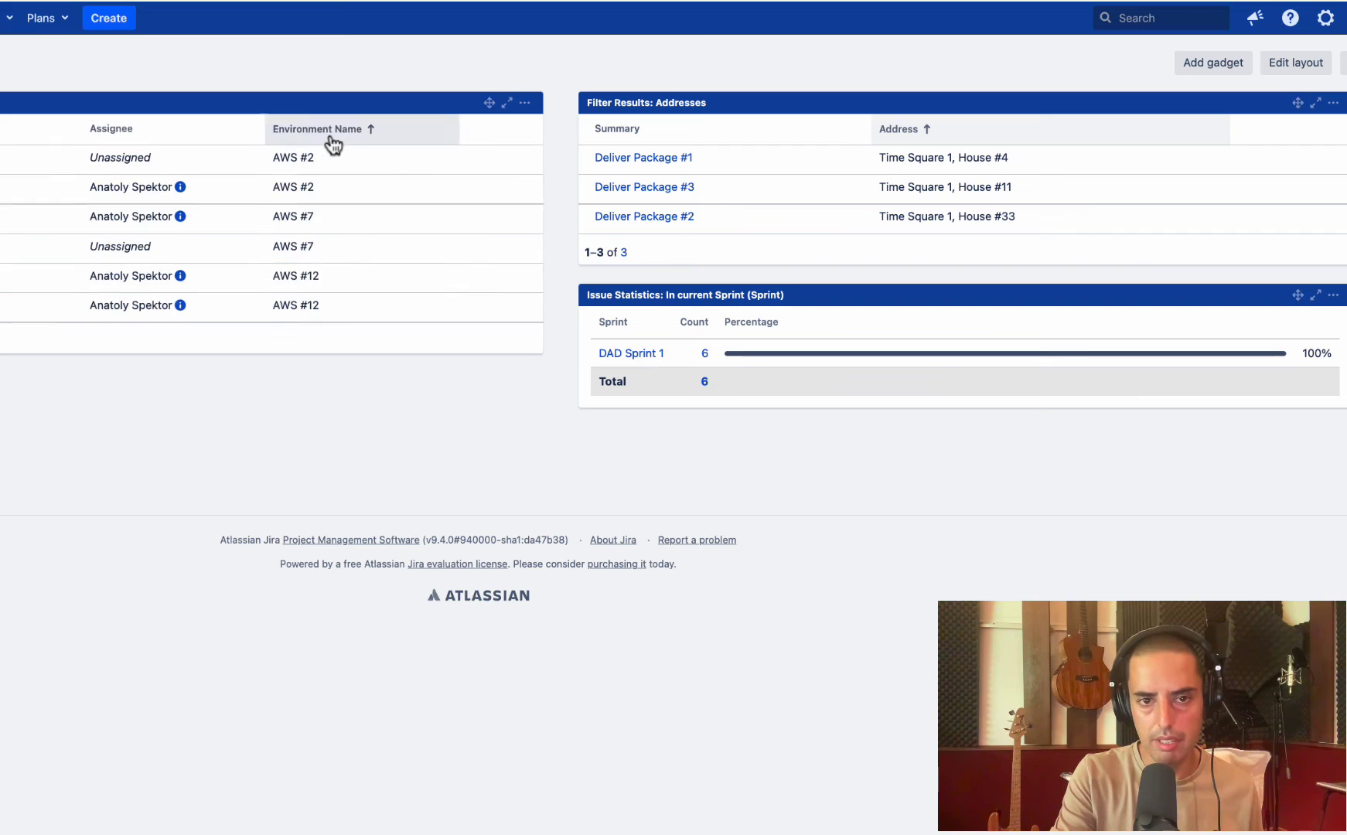
pyautogui.click(390, 128)
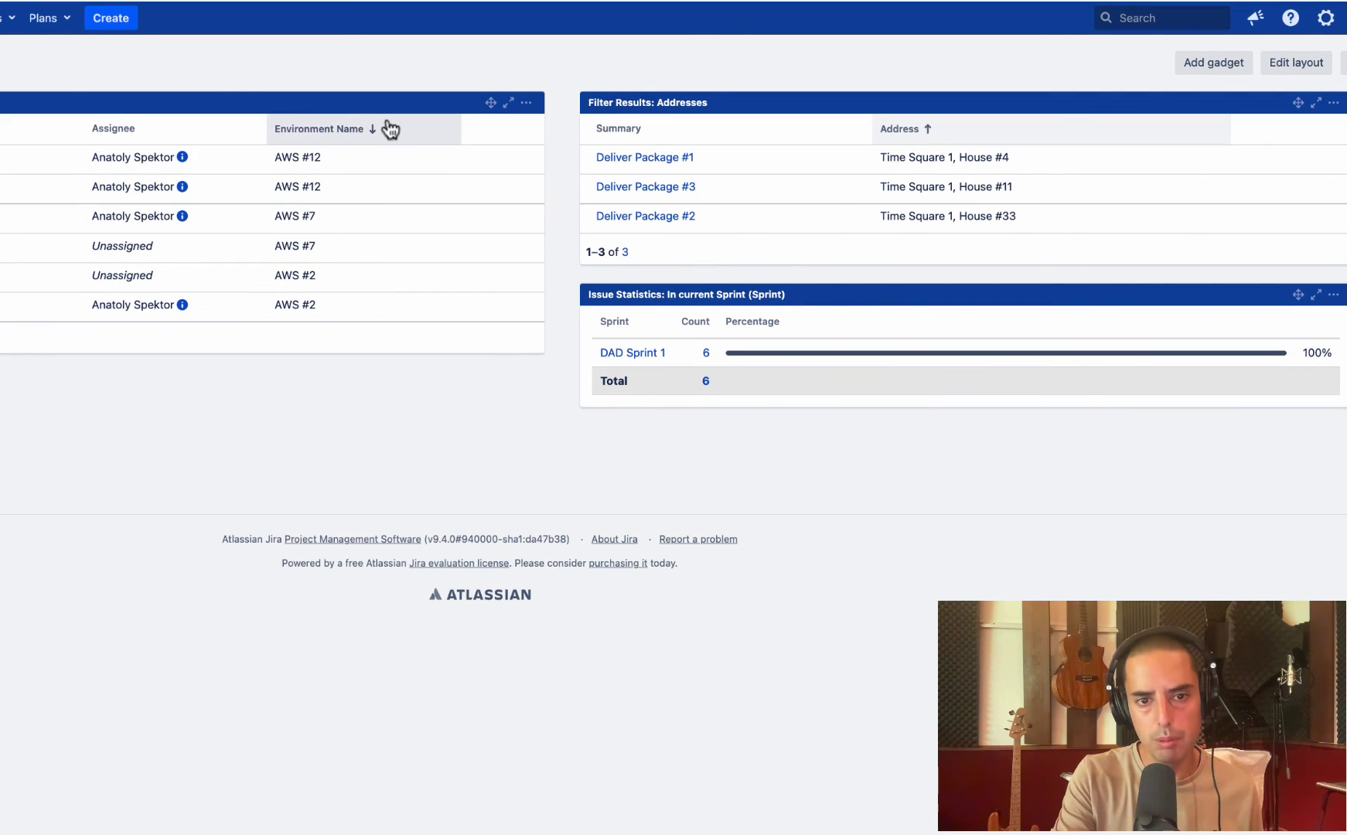